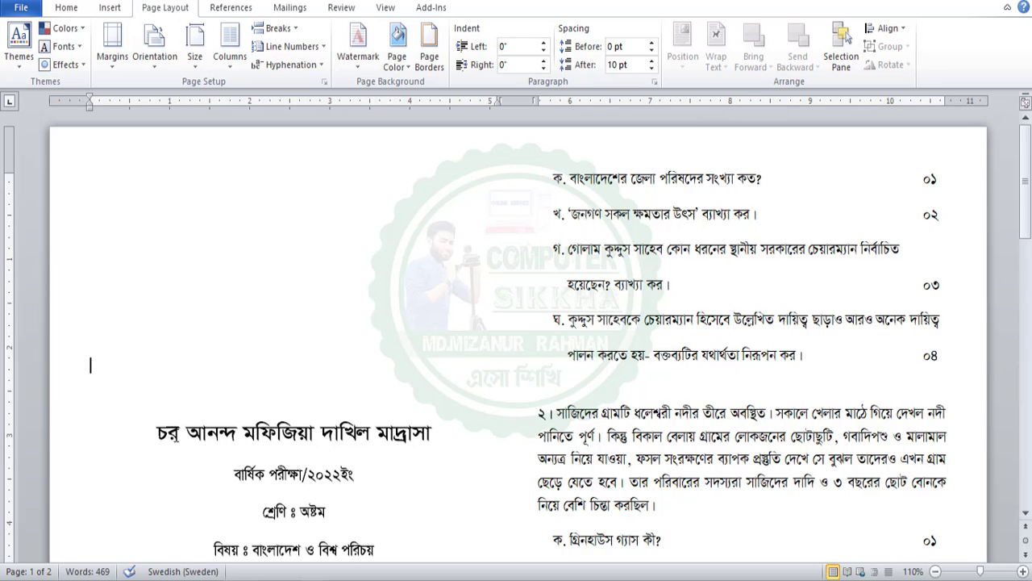
Drag the heading চর আনন্দ মফিজিয়া দাখিল মাদ্রাসা to the top of the left column
left_click_drag(157, 433, 436, 436)
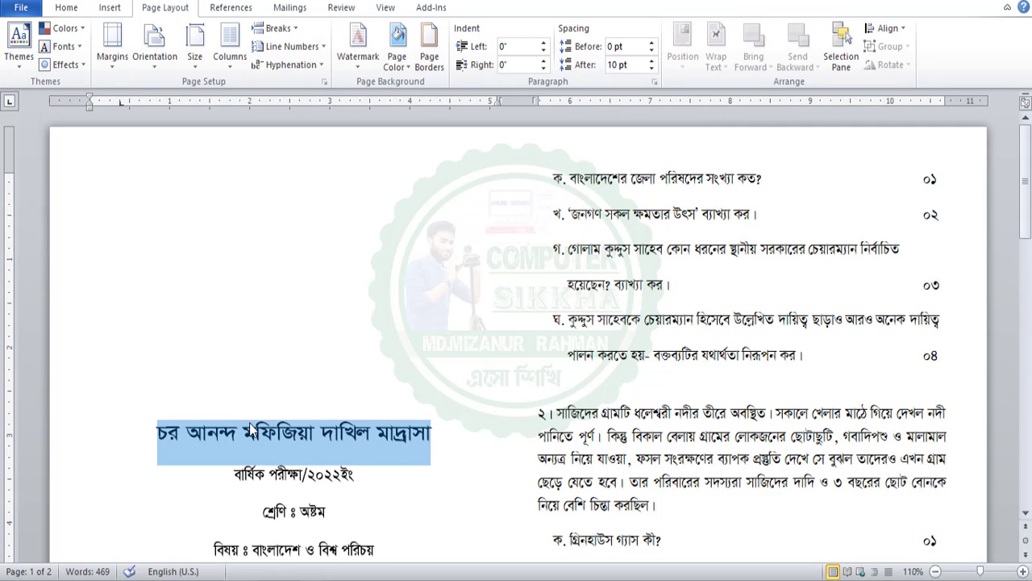
left_click_drag(235, 434, 371, 184)
left_click(279, 199)
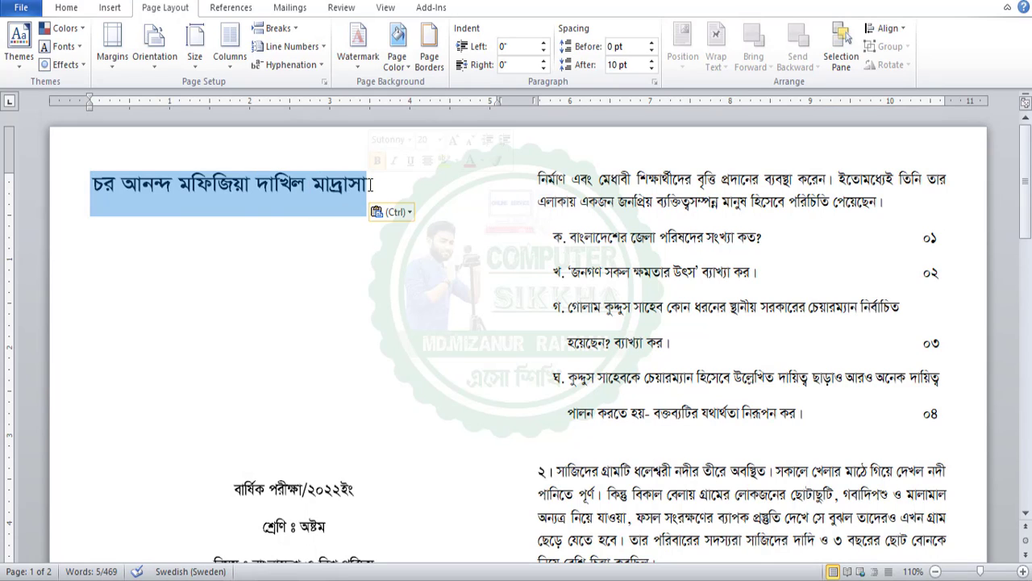
left_click(306, 198)
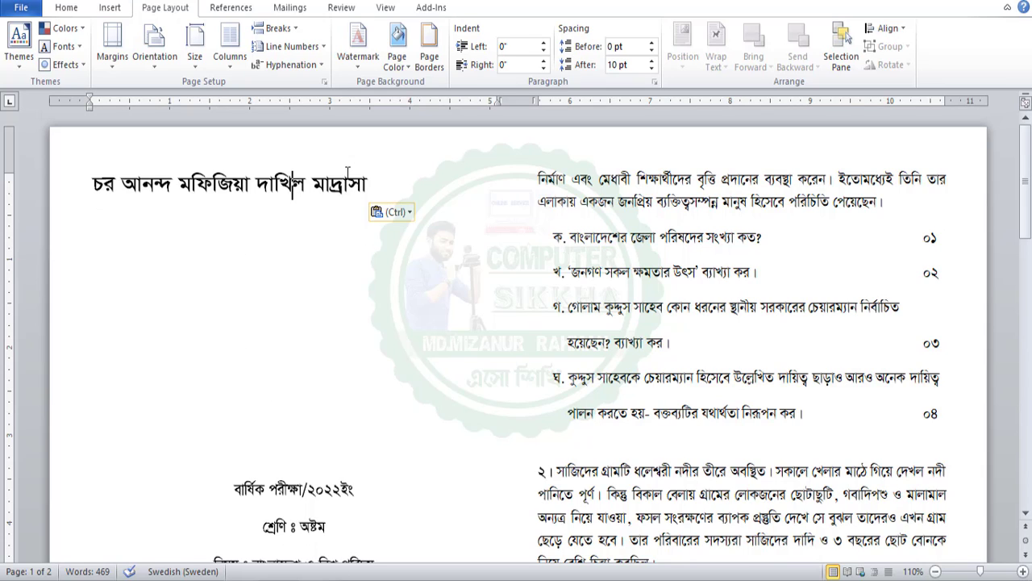
left_click(66, 8)
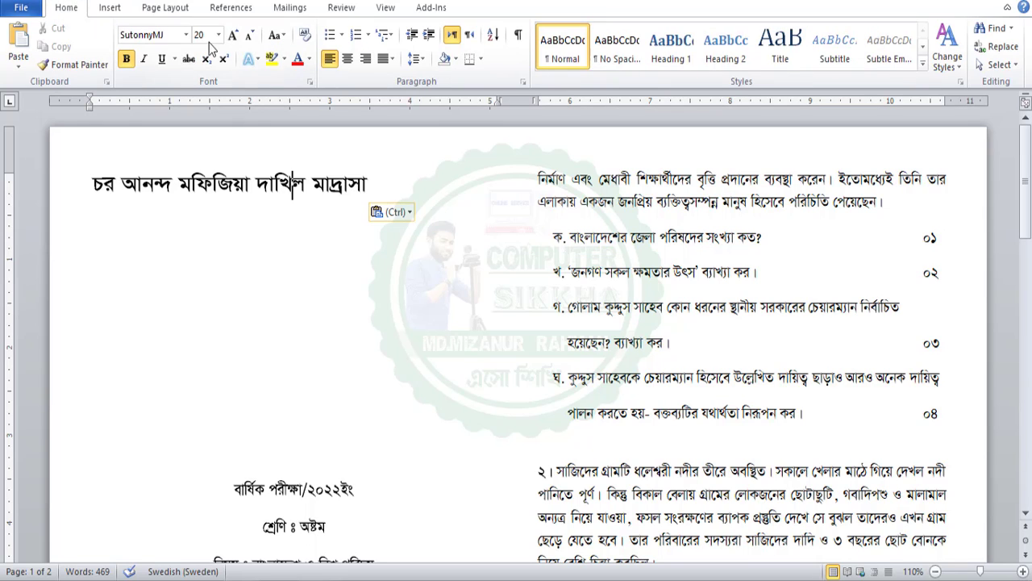
left_click_drag(395, 184, 108, 185)
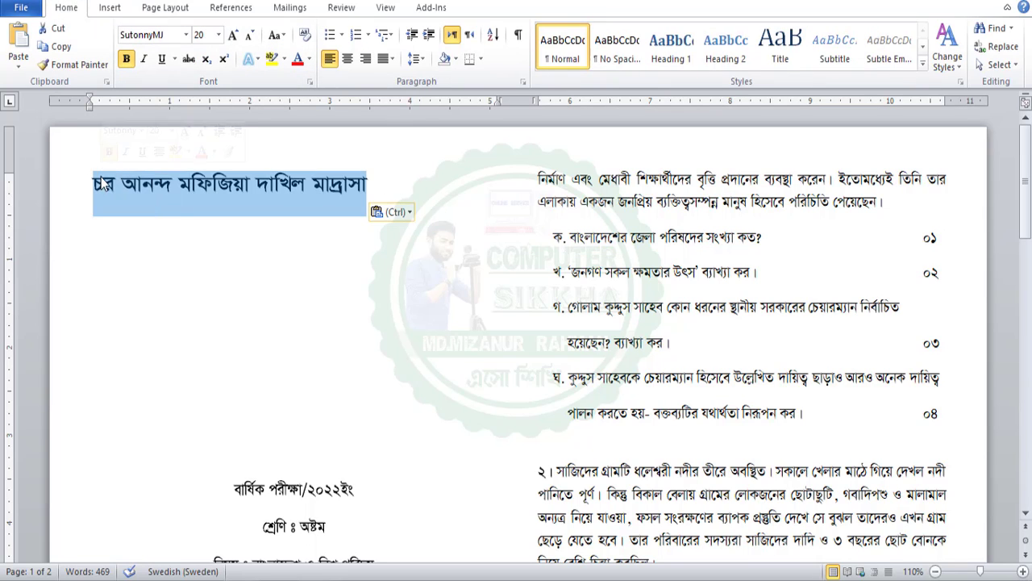
left_click(108, 186)
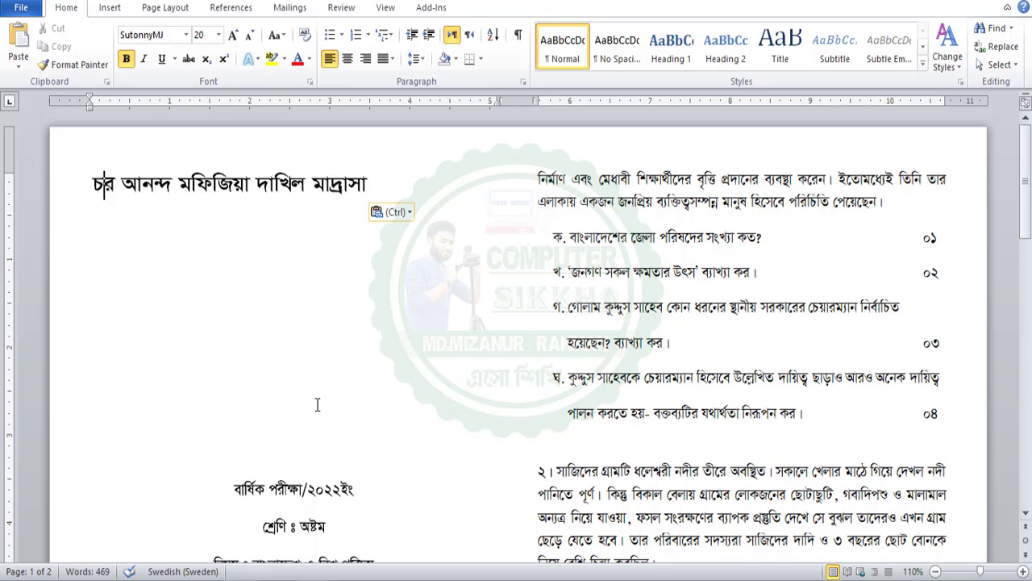
left_click(293, 232)
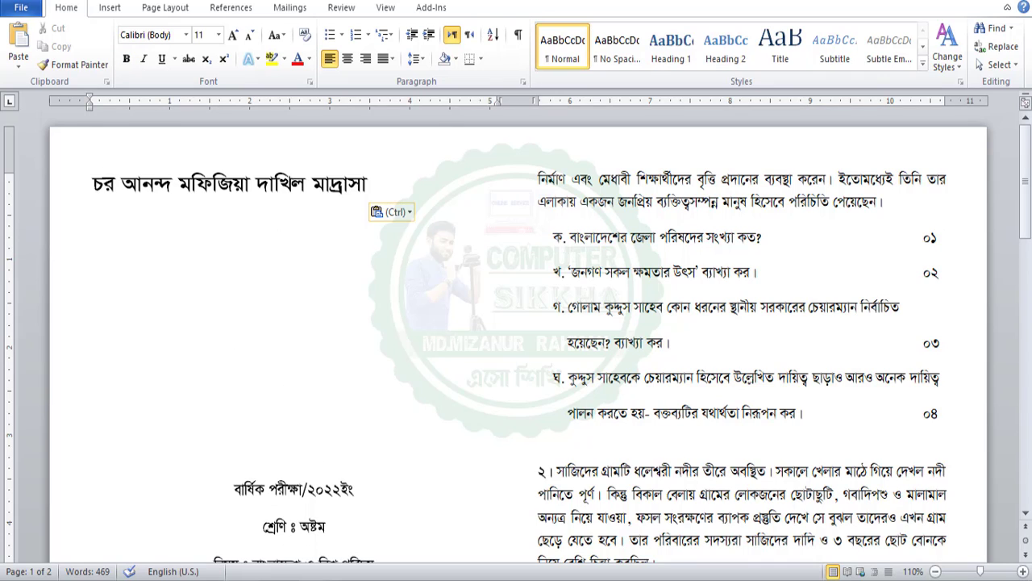
Move the exam line বার্ষিক পরীক্ষা/২০২২ইং under the school name and left-align it
left_click_drag(208, 485, 498, 489)
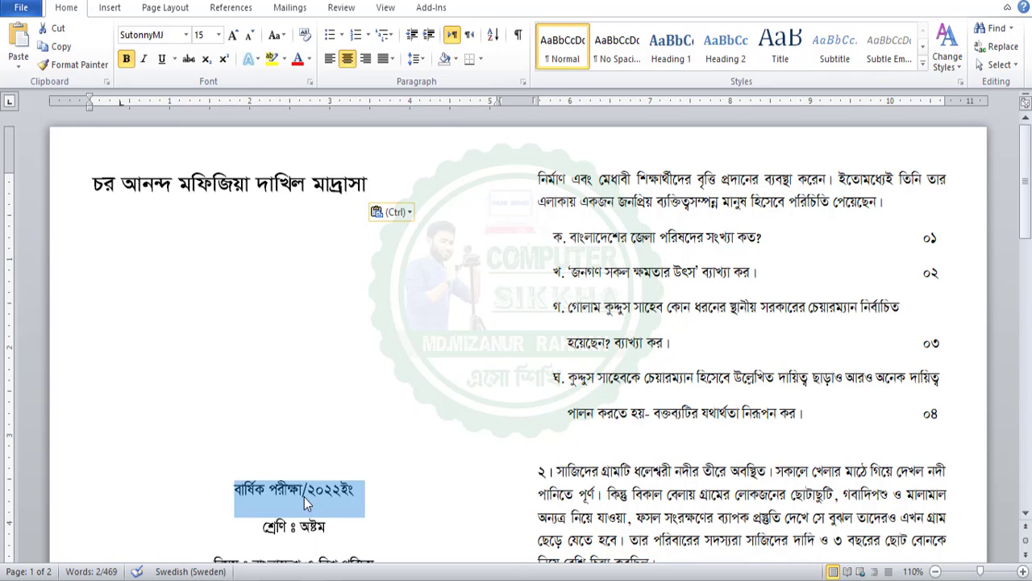
left_click_drag(304, 497, 144, 233)
left_click(231, 231)
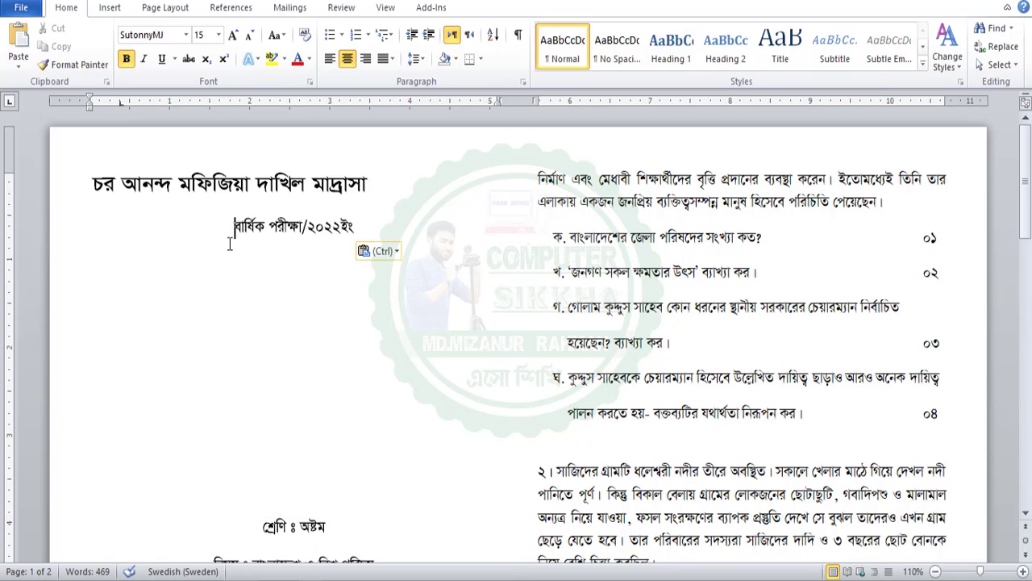
key("ctrl+l")
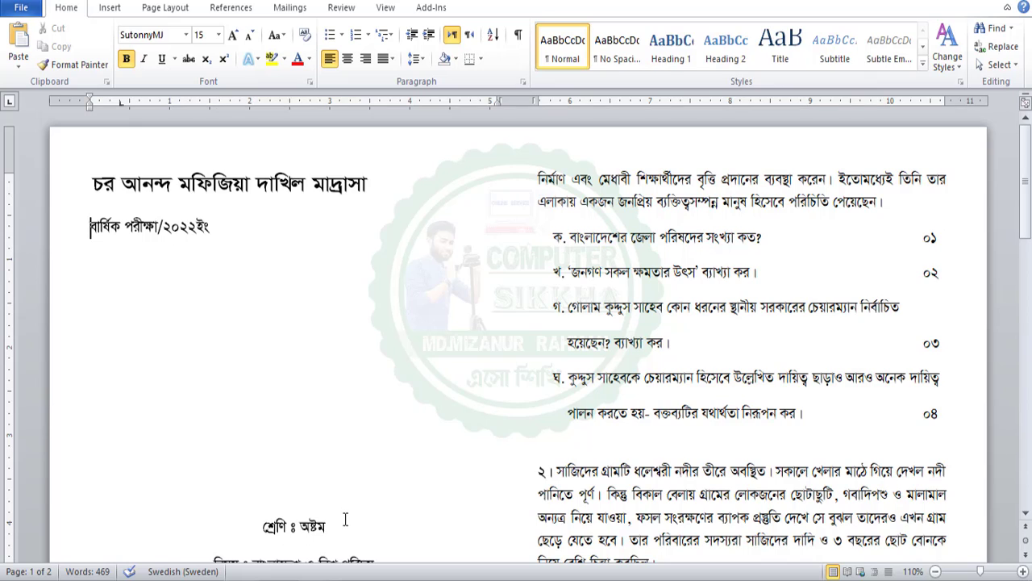
Move the class line শ্রেণি ঃ অষ্টম under the exam line and left-align it
triple_click(346, 520)
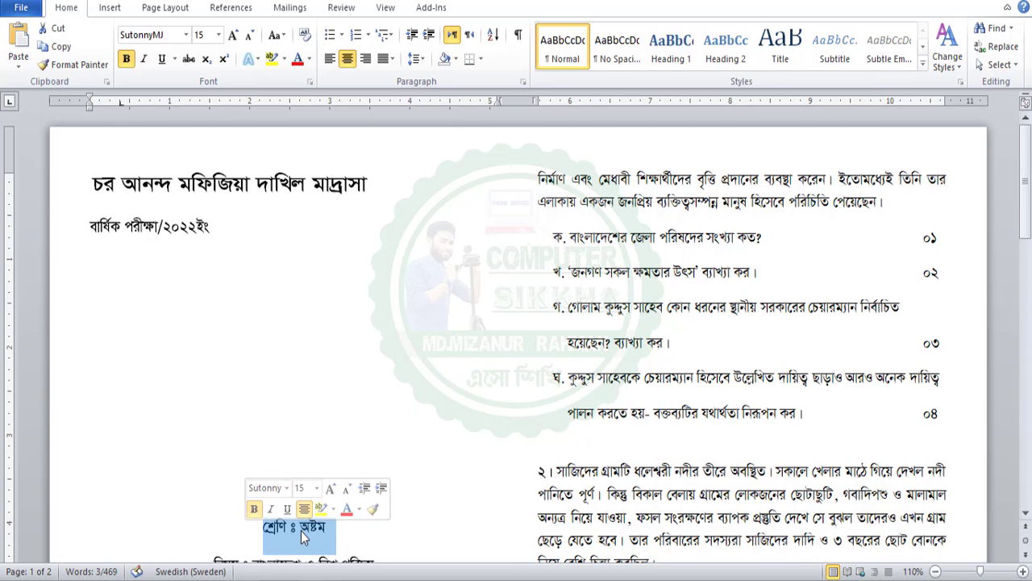
left_click_drag(301, 531, 114, 258)
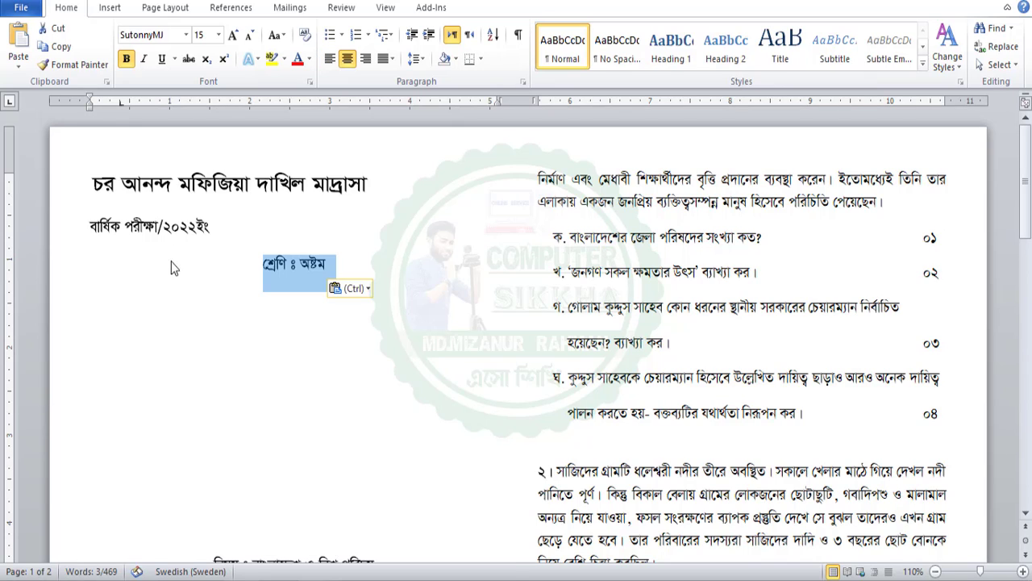
left_click(263, 264)
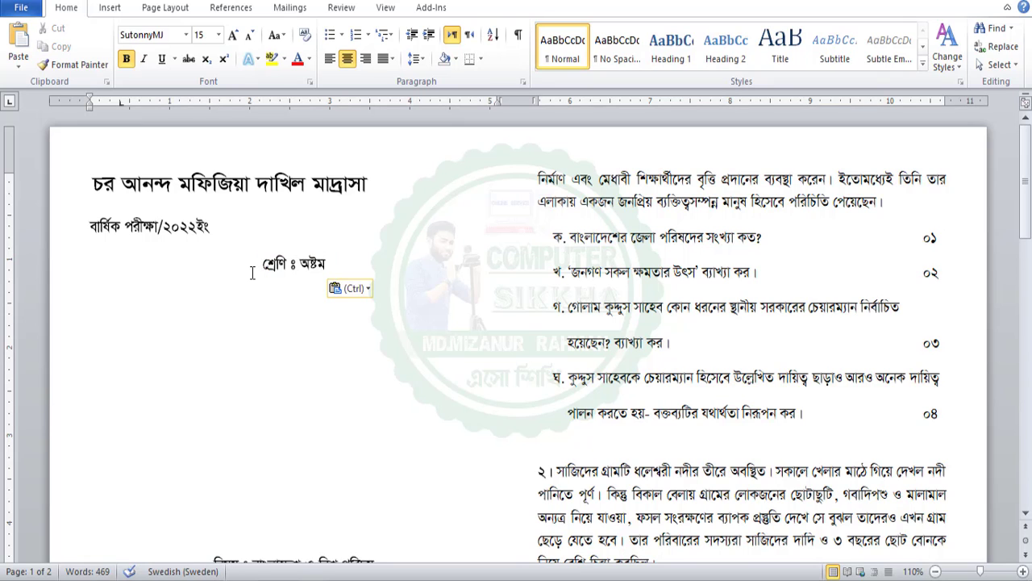
key("ctrl+l")
Move the subject line বিষয় ঃ বাংলাদেশ ও বিশ্ব পরিচয় under the class line
scroll(274, 322, "down", 1)
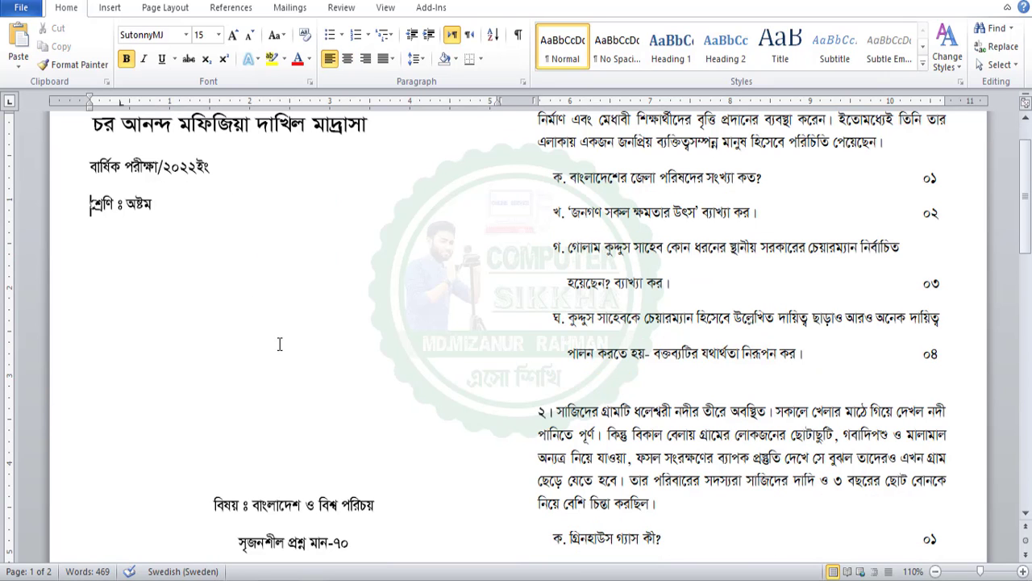
left_click_drag(213, 505, 379, 506)
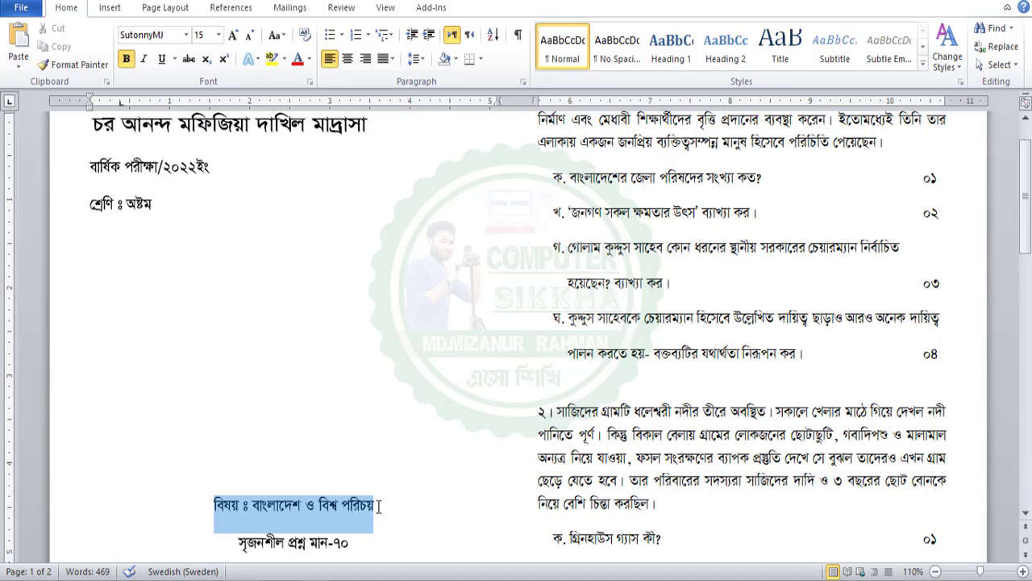
scroll(266, 531, "up", 1)
left_click_drag(264, 560, 113, 313)
left_click(113, 309)
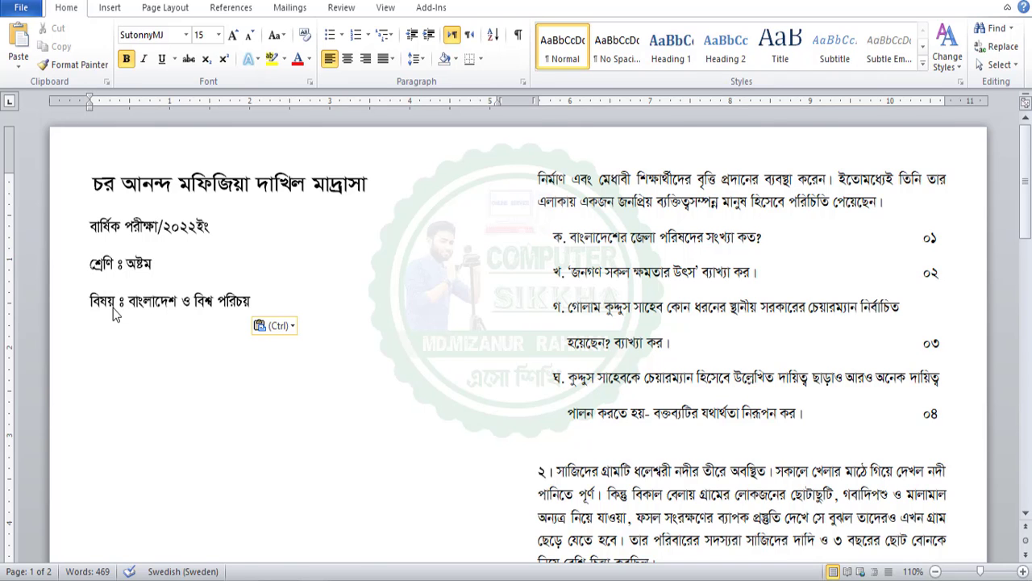
Move the line সৃজনশীল প্রশ্ন মান-৭০ under the subject line
scroll(296, 420, "down", 3)
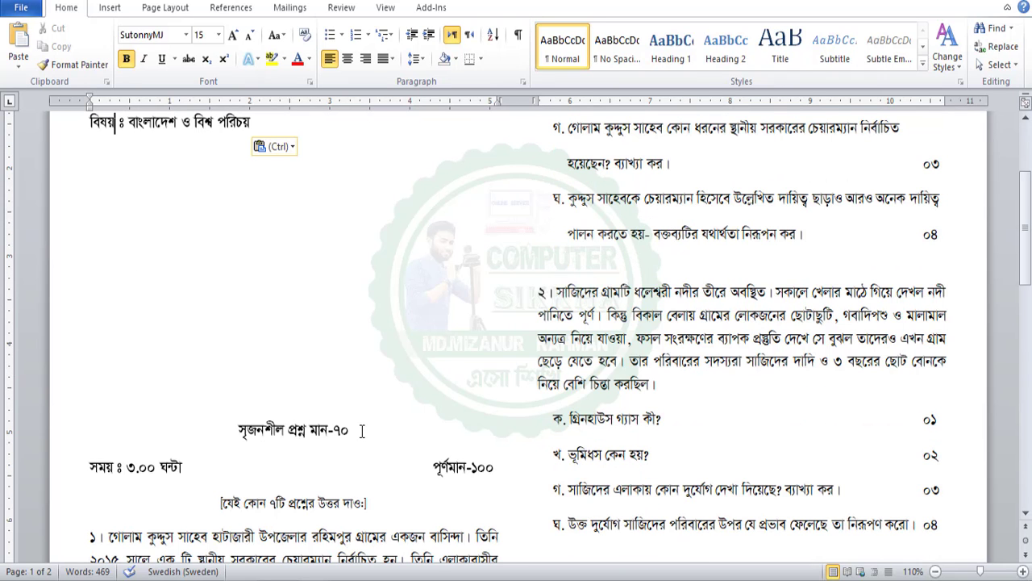
left_click_drag(349, 450, 205, 422)
scroll(233, 454, "up", 1)
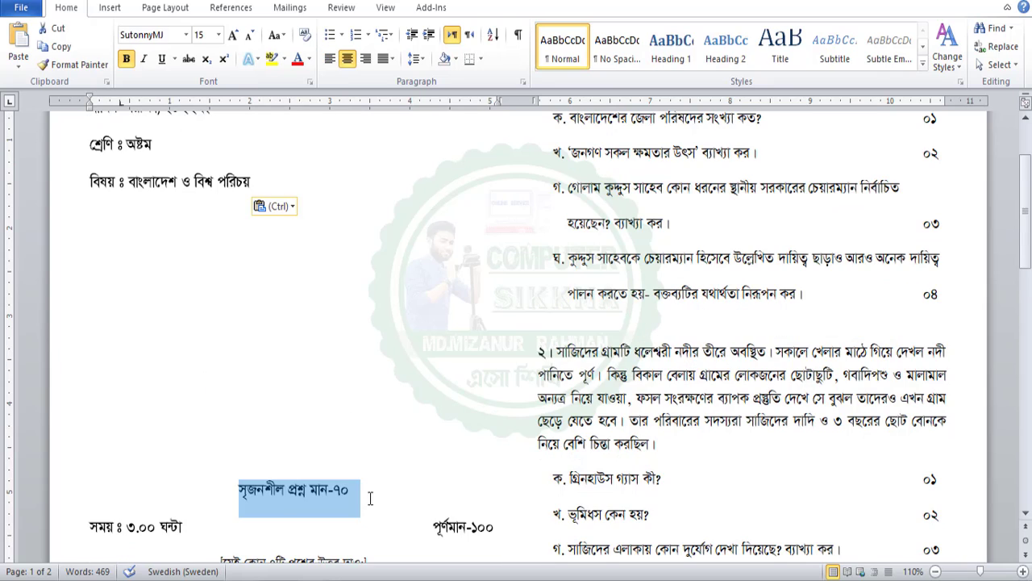
left_click_drag(283, 495, 96, 234)
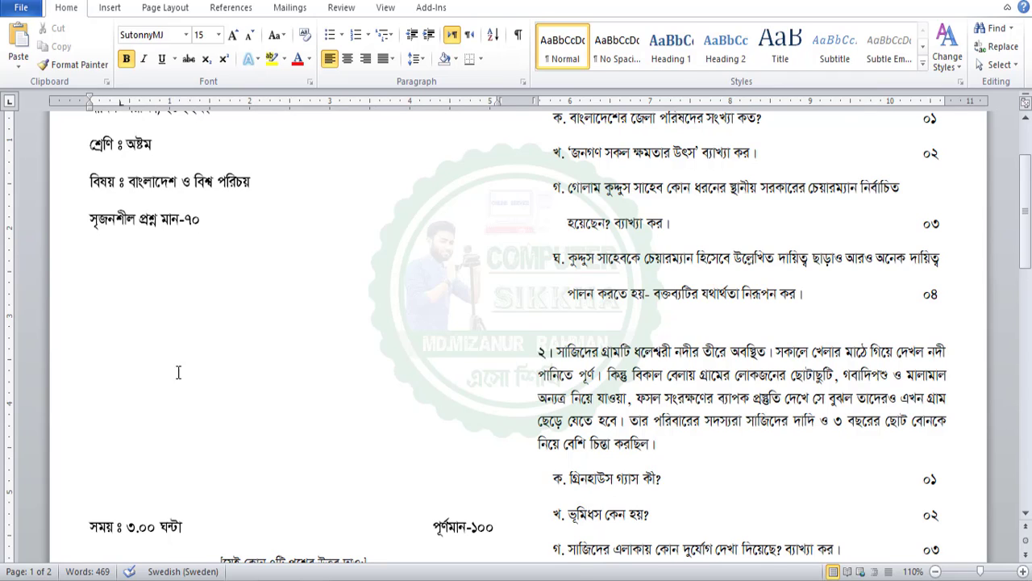
Select the exam time line, then the five-line header block
left_click_drag(90, 527, 504, 525)
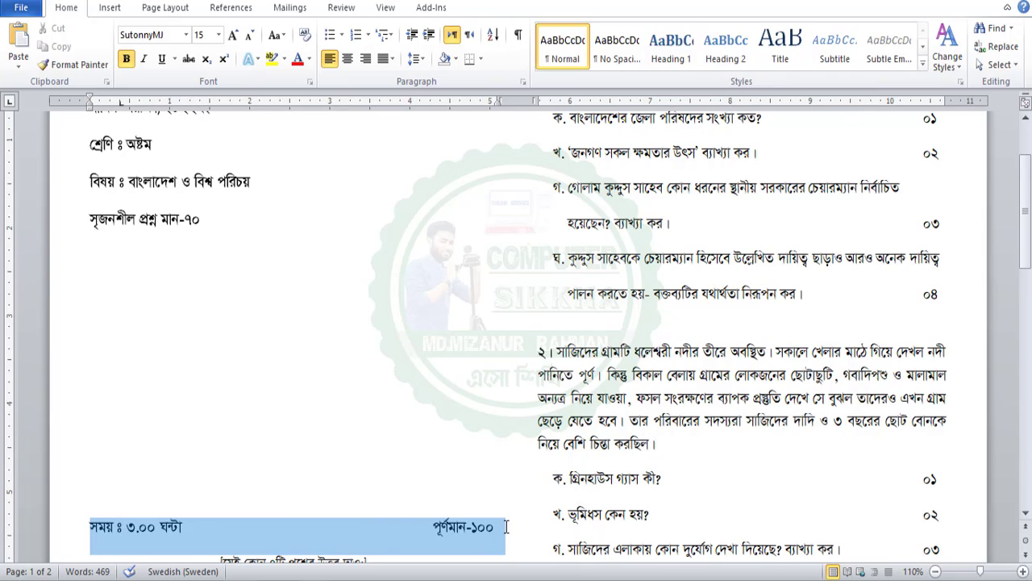
left_click(295, 447)
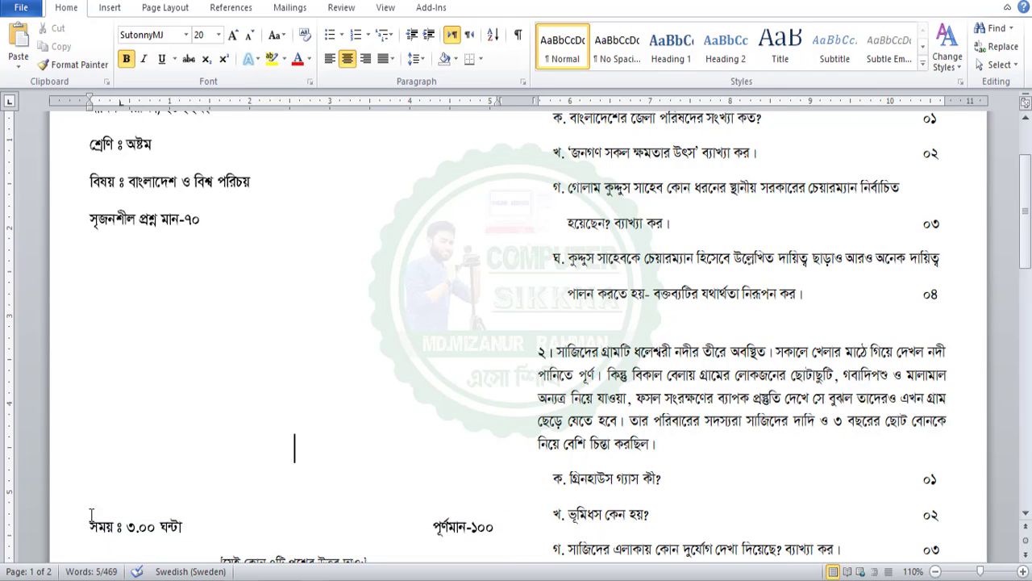
left_click_drag(91, 528, 193, 526)
left_click(94, 311)
scroll(121, 335, "up", 3)
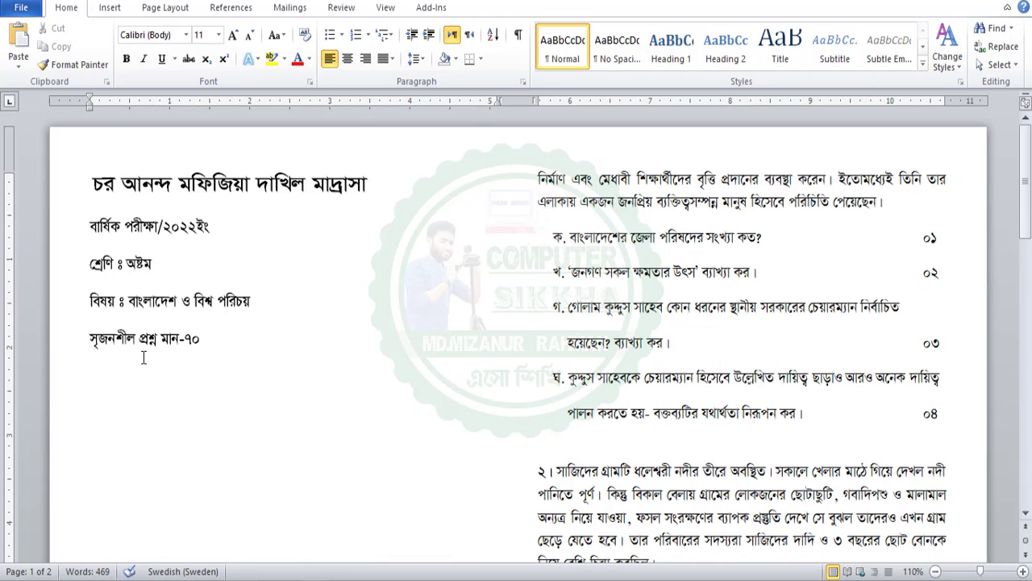
left_click(171, 184)
left_click_drag(91, 184, 69, 184)
left_click(226, 340)
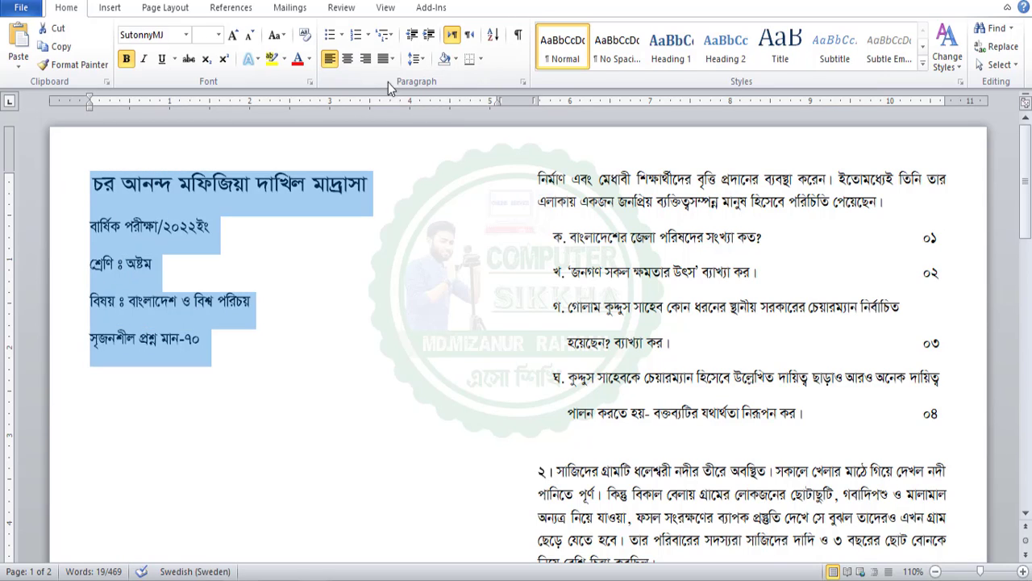
Delete the leading space before the school name heading
left_click(138, 184)
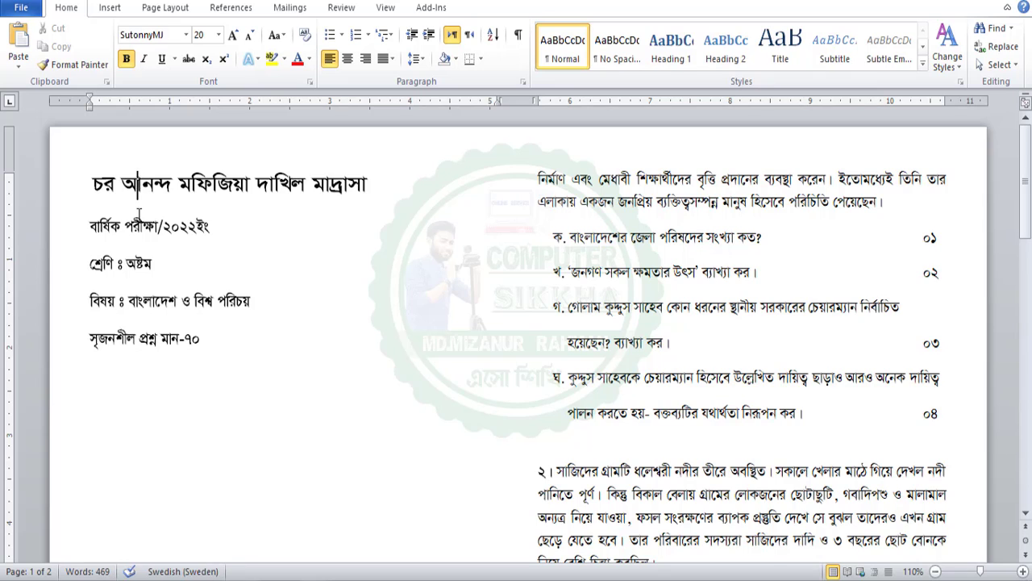
left_click_drag(139, 184, 296, 392)
left_click(170, 226)
left_click_drag(87, 180, 114, 186)
left_click(105, 187)
key("Left")
key("BackSpace")
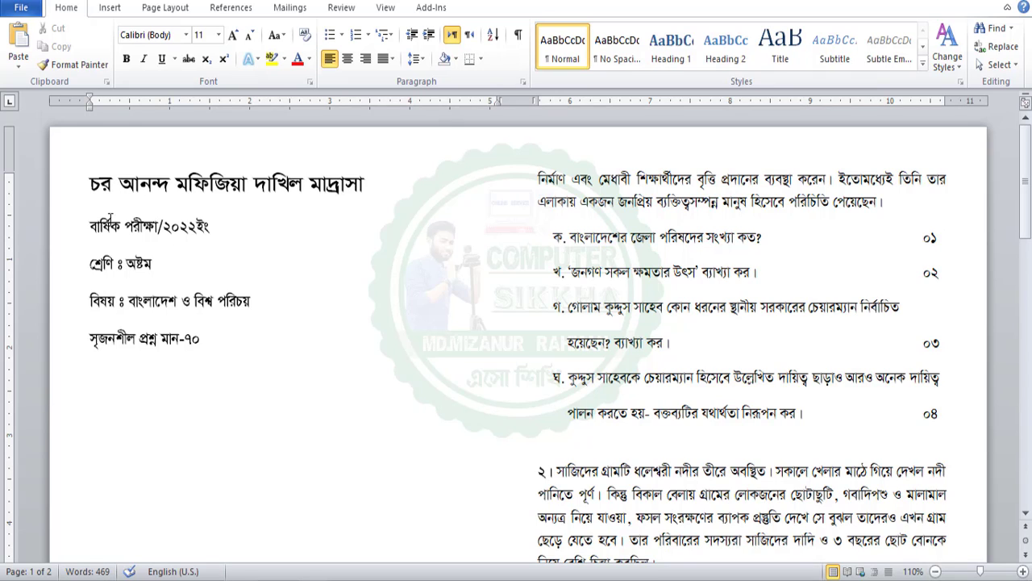
Remove the space after paragraph from the five header lines
left_click_drag(187, 184, 215, 369)
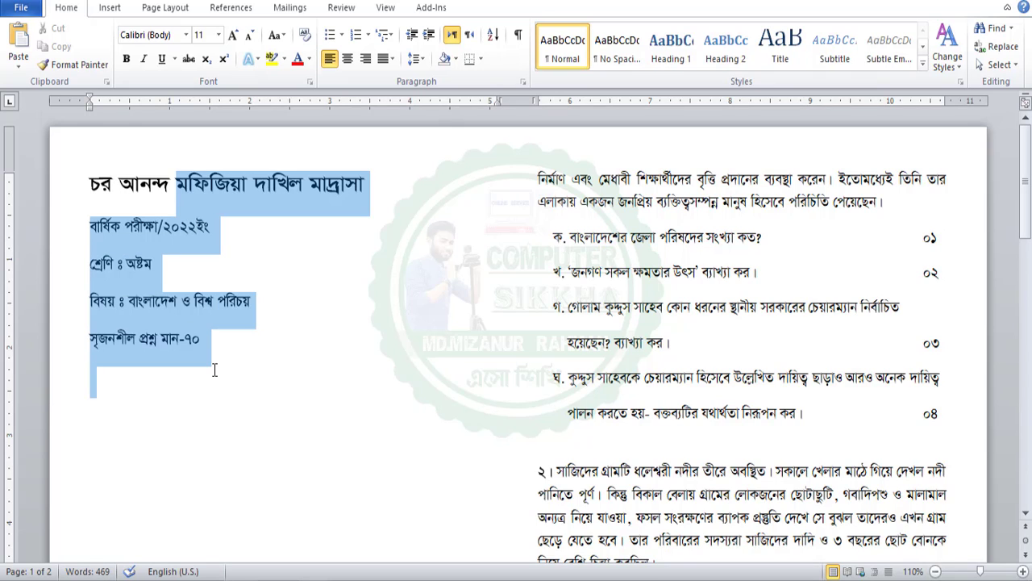
left_click(417, 64)
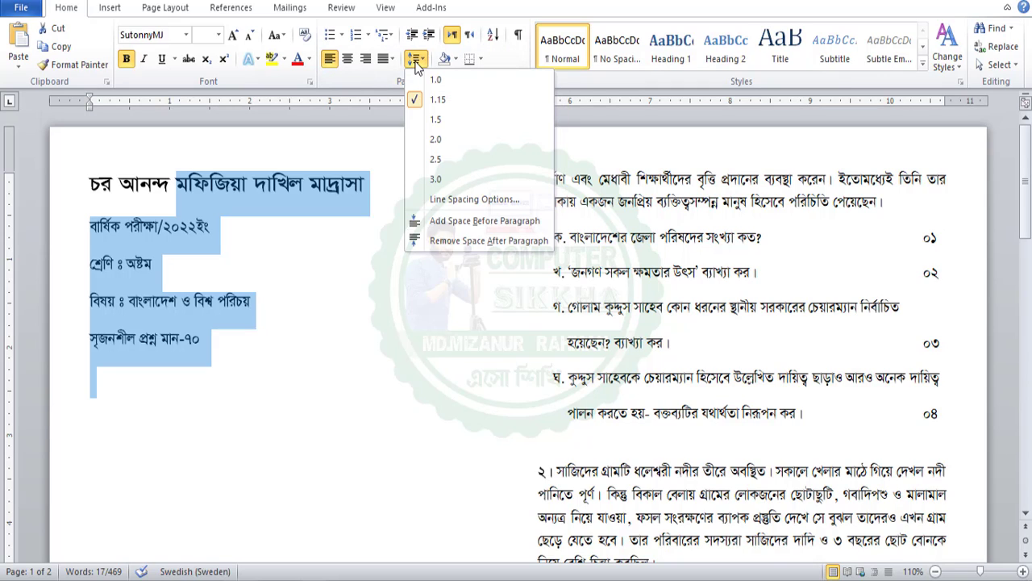
left_click(466, 242)
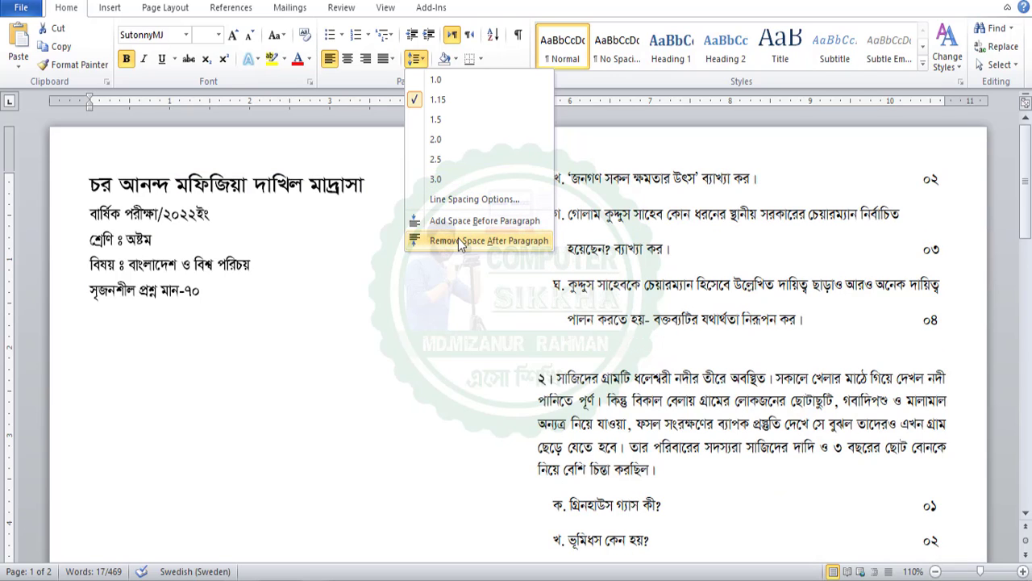
left_click(458, 239)
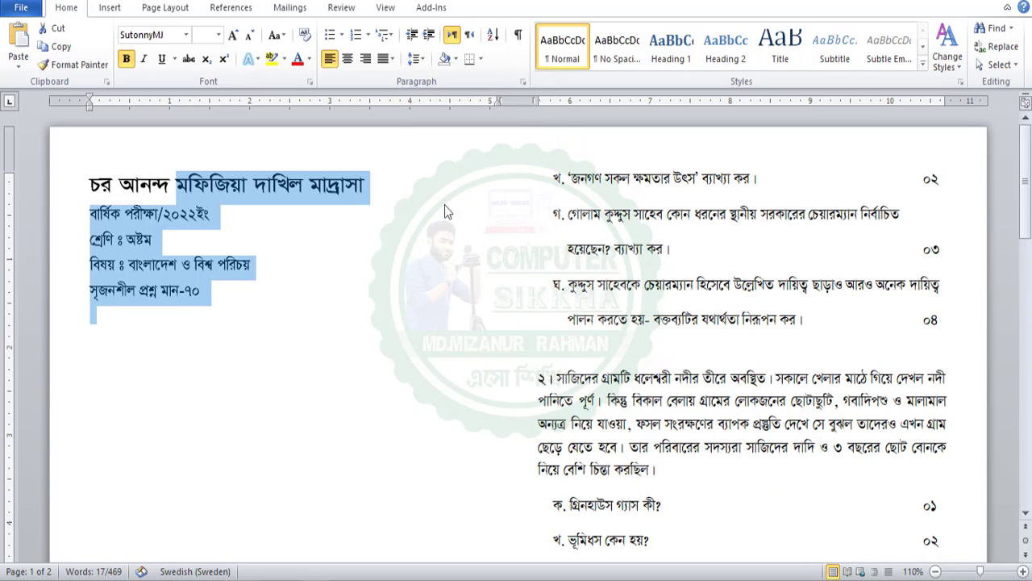
left_click(152, 235)
left_click_drag(200, 292, 110, 189)
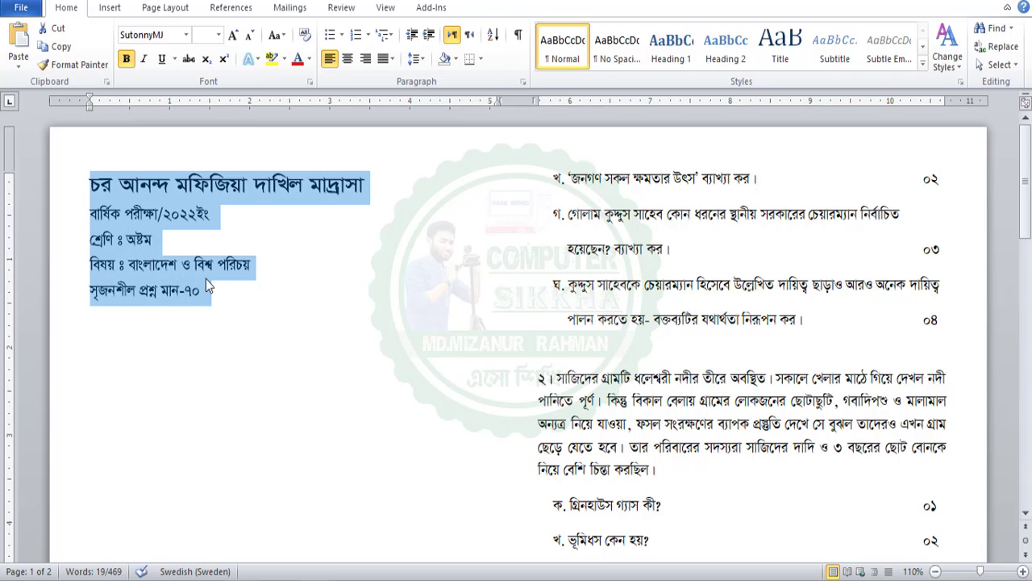
Set the header lines to 1.0 line spacing
left_click(417, 58)
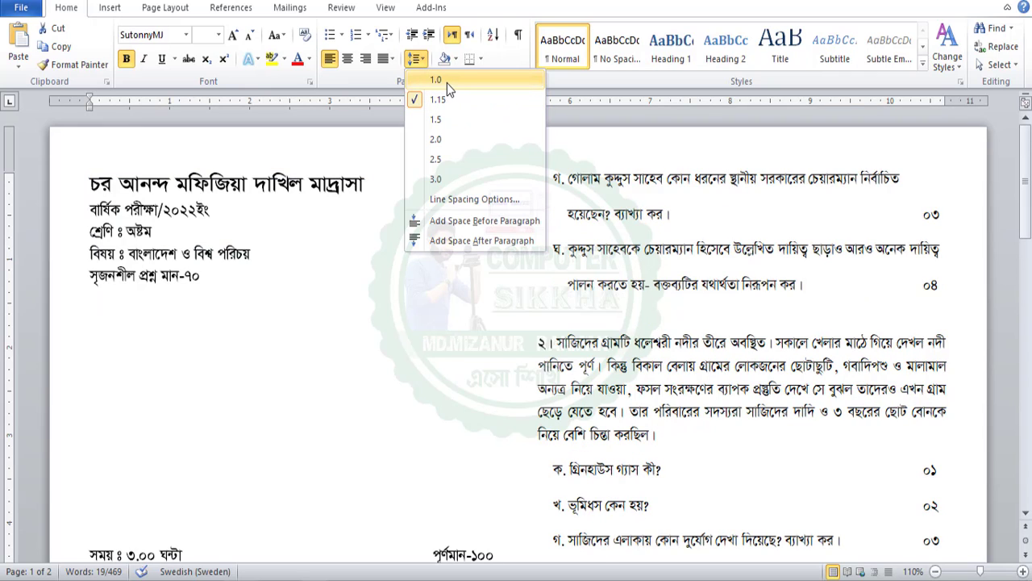
left_click(435, 79)
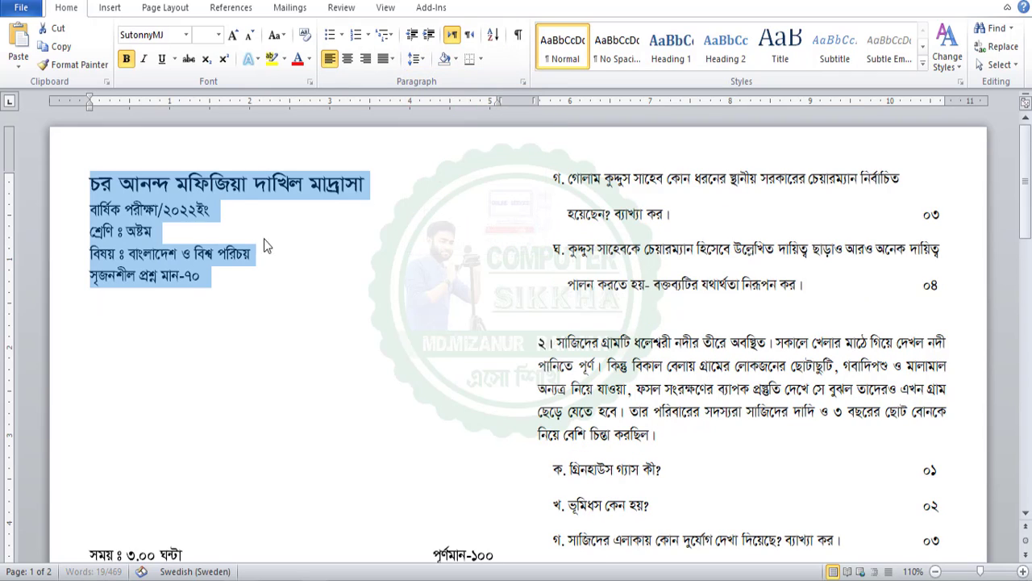
left_click(246, 260)
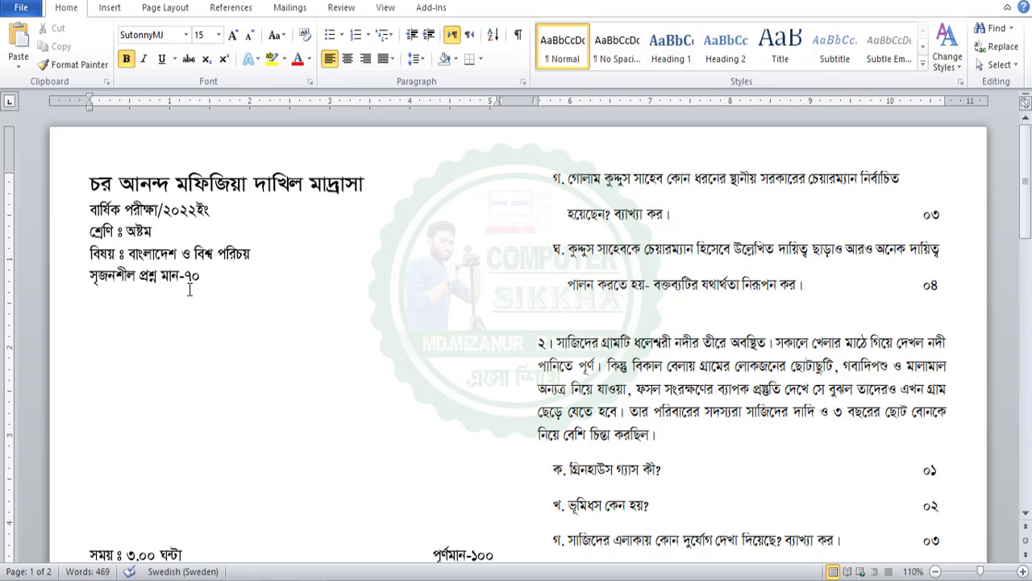
Centre all five header lines, including the school name, with Ctrl+E
left_click_drag(260, 298, 81, 175)
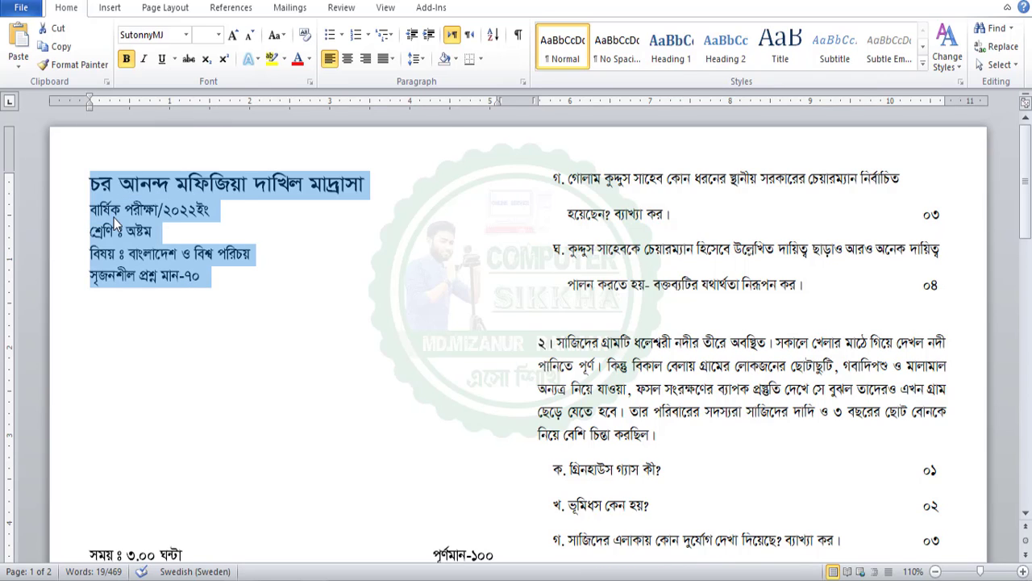
left_click(113, 216)
left_click_drag(234, 275, 205, 276)
left_click(101, 185)
key("ctrl+e")
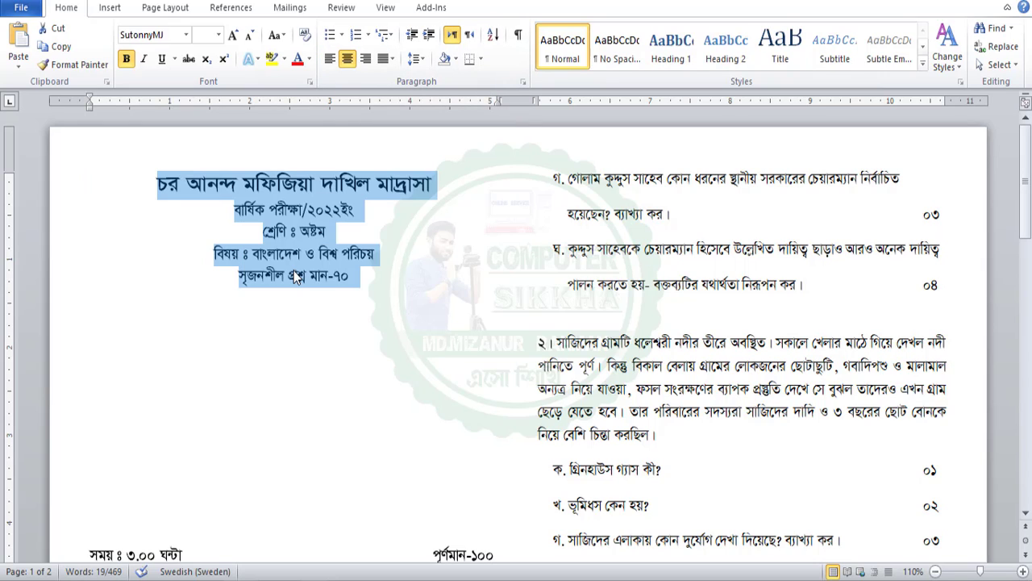
left_click(279, 338)
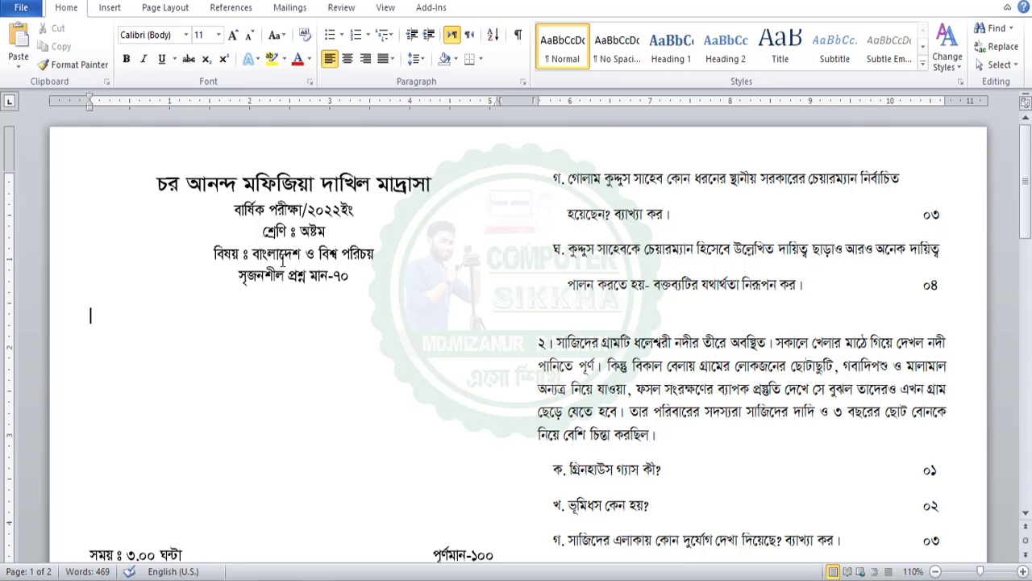
scroll(282, 261, "down", 1)
Move the time line সময়ঃ ৩.০০ ঘন্টা under the header and add a tab after it
left_click_drag(91, 494, 185, 496)
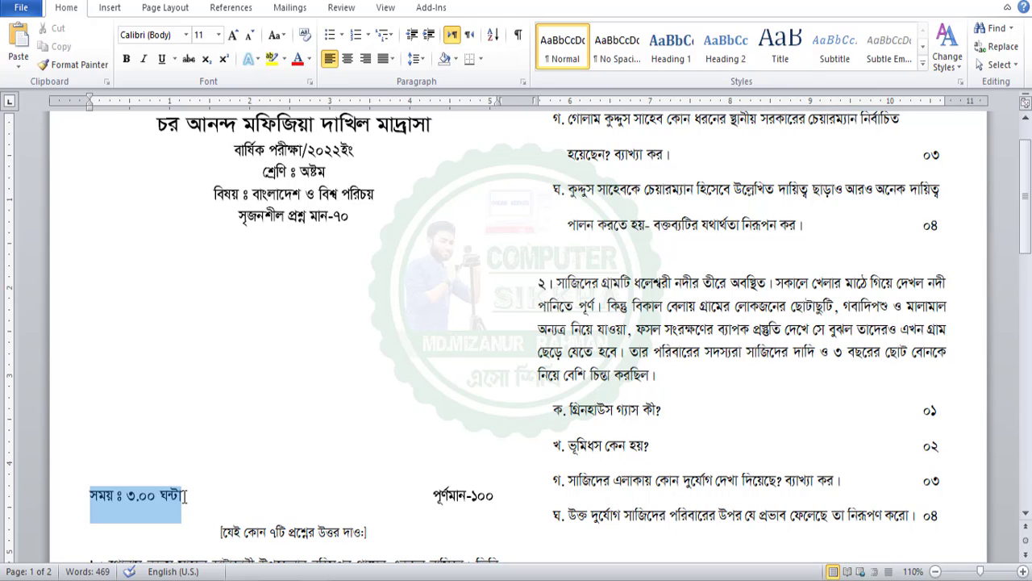
left_click_drag(109, 501, 97, 254)
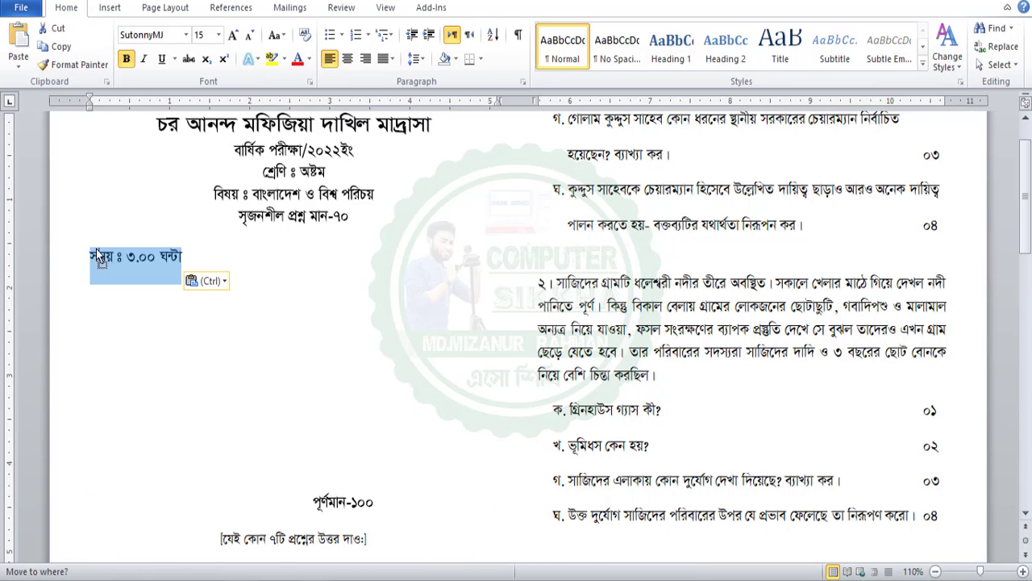
left_click(135, 309)
scroll(258, 404, "down", 1)
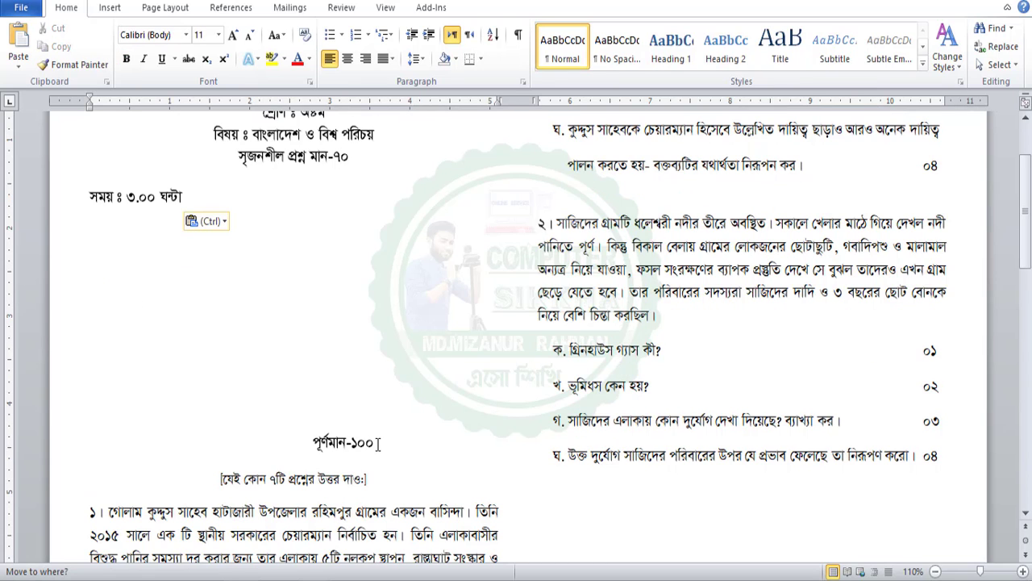
left_click_drag(378, 443, 317, 444)
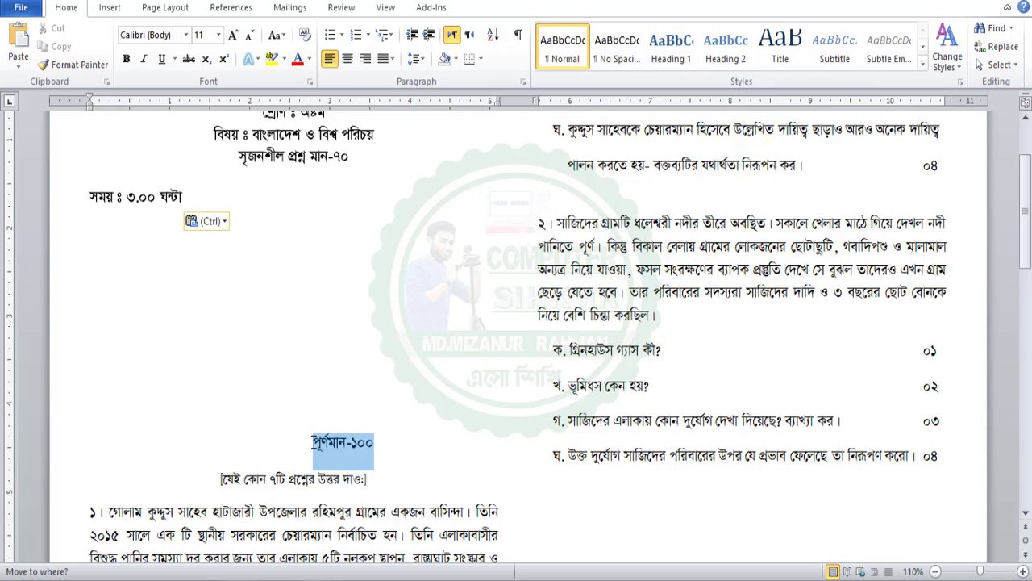
left_click(210, 195)
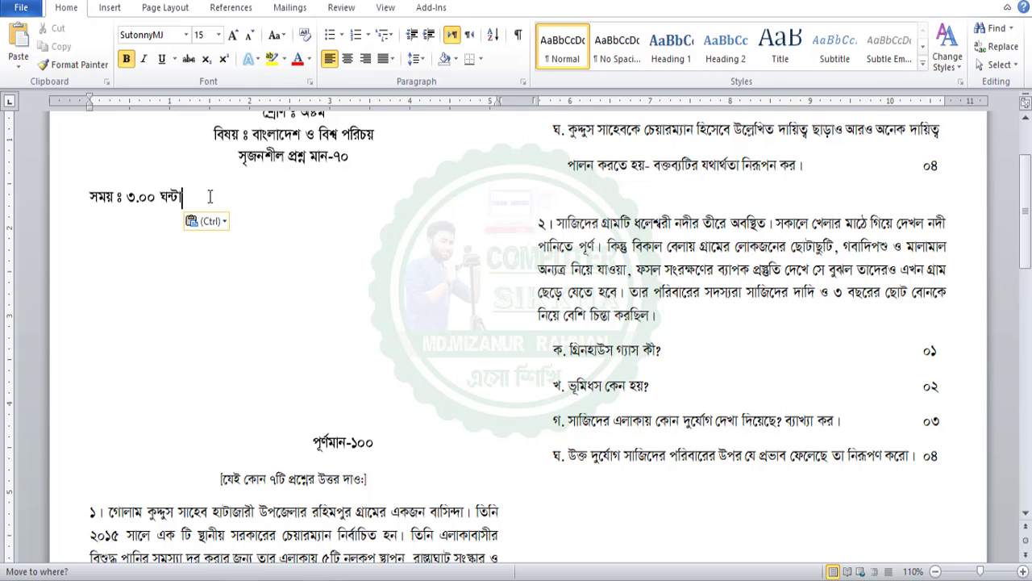
key("Tab")
Drop পূর্ণমান-১০০ onto the time line at the right and rejoin the wrapped ১০০
left_click_drag(377, 443, 308, 440)
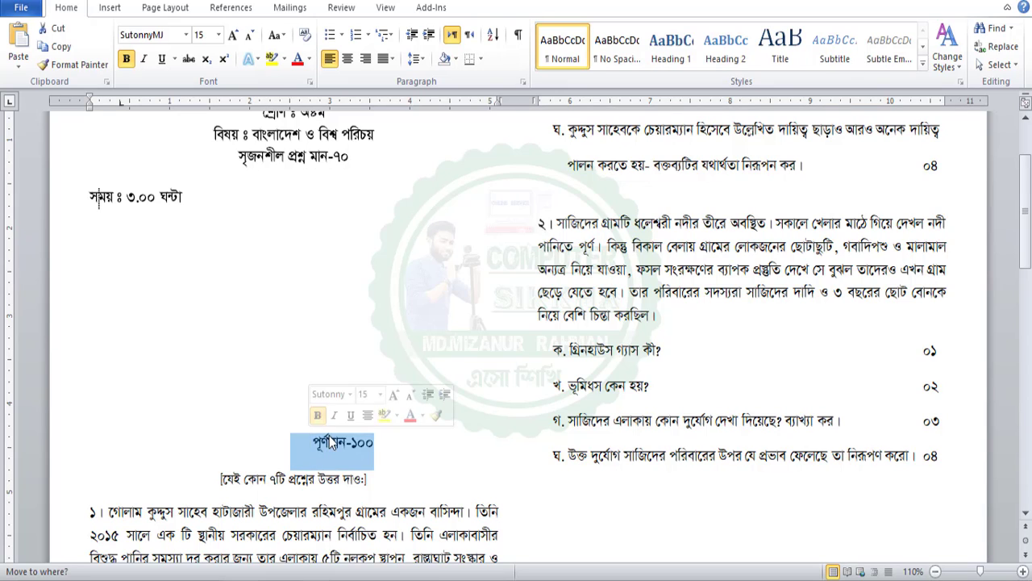
left_click(331, 441)
left_click_drag(396, 442, 449, 199)
left_click(442, 207)
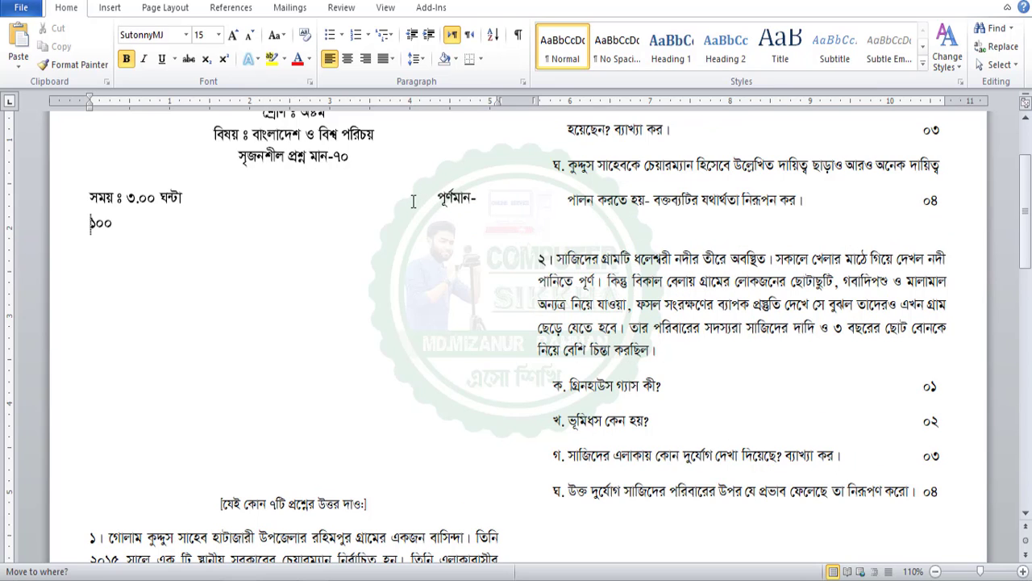
key("BackSpace")
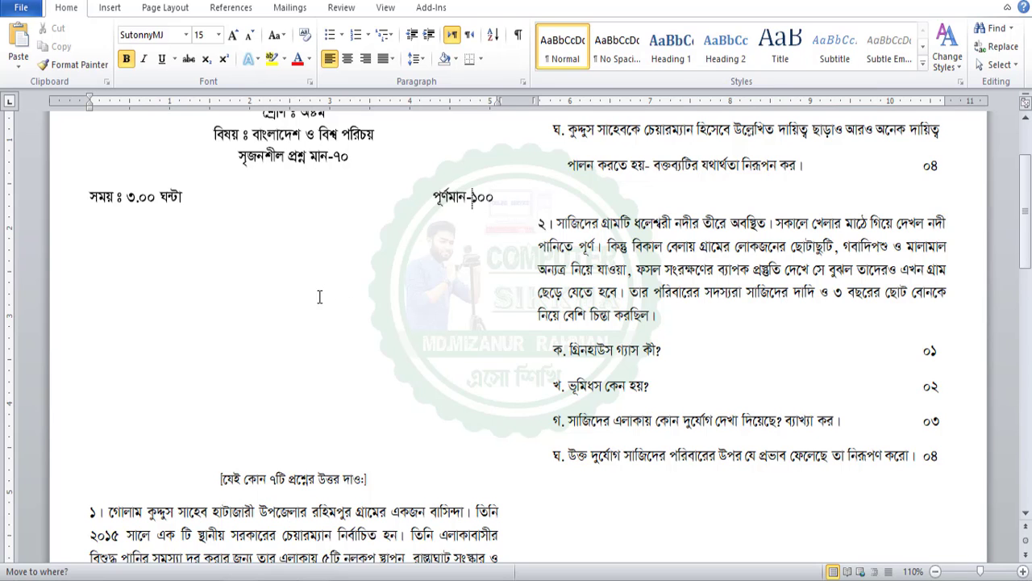
scroll(323, 305, "down", 3)
Move the line [যেই কোন ৭টি প্রশ্নের উত্তর দাও:] under the time line and centre it
left_click_drag(209, 366, 434, 365)
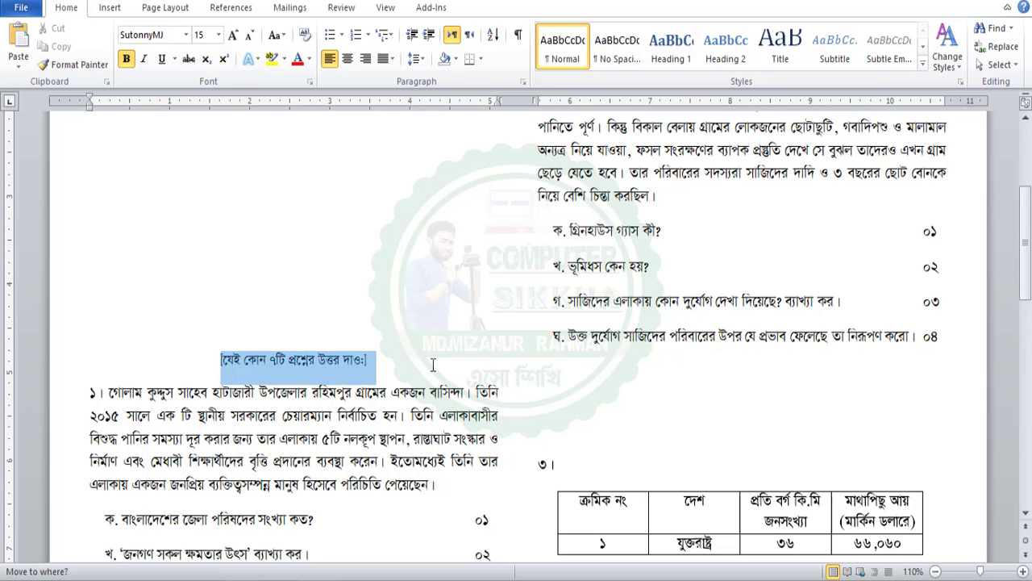
scroll(393, 363, "up", 3)
left_click_drag(317, 479, 347, 234)
left_click(217, 239)
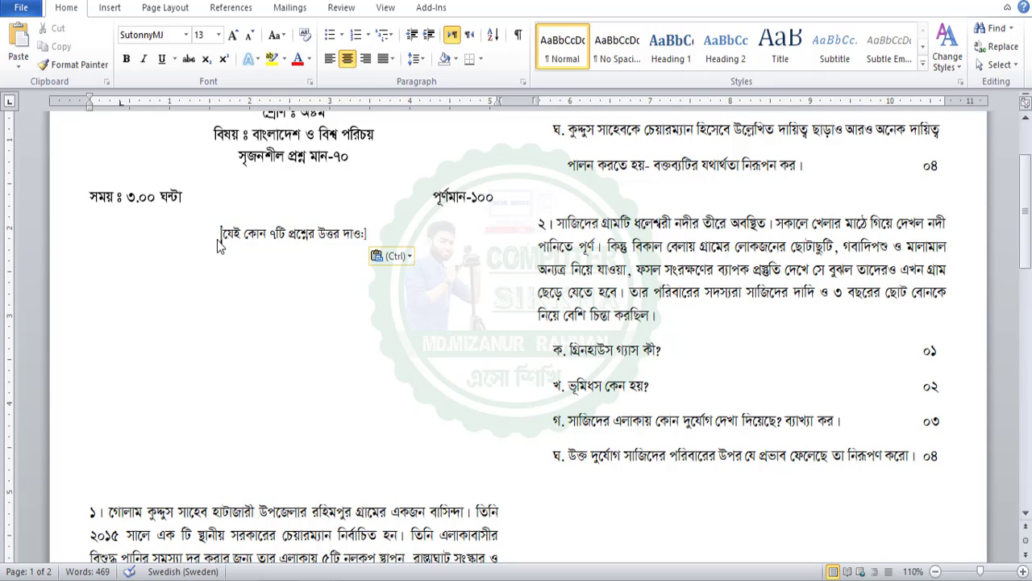
key("ctrl+l")
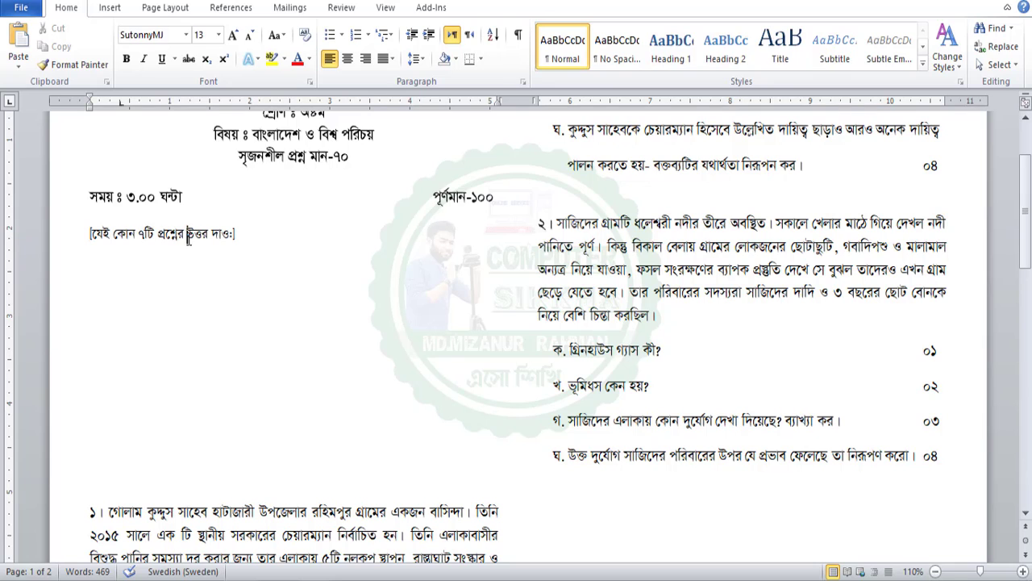
key("ctrl+e")
scroll(303, 303, "up", 1)
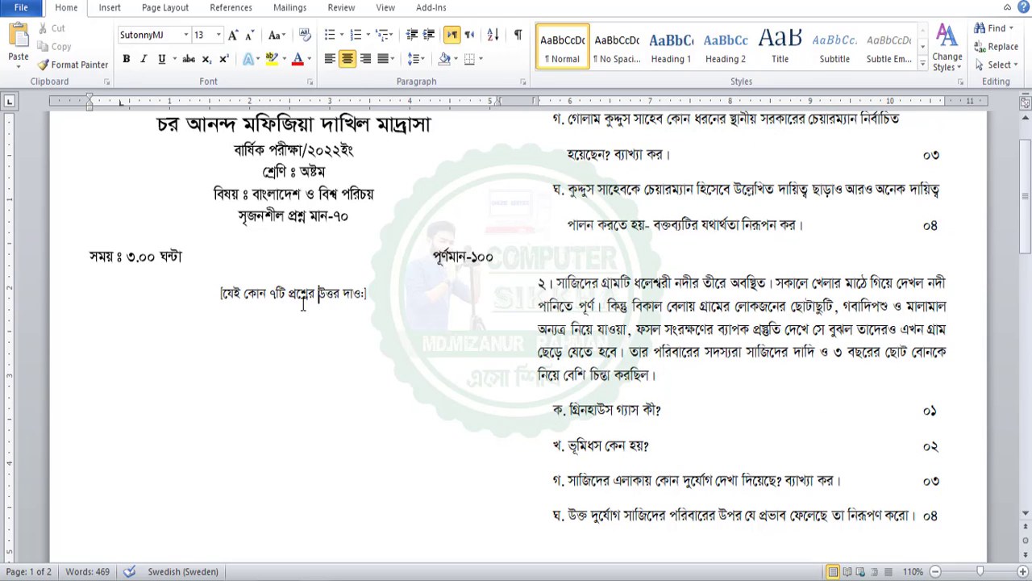
left_click_drag(303, 234, 400, 296)
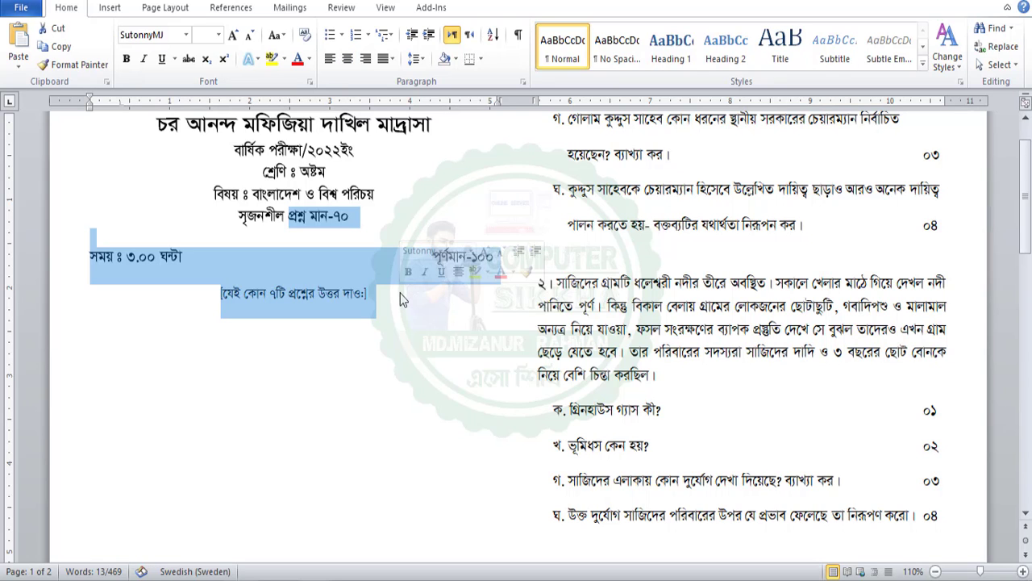
Remove the space after paragraphs across the whole document
key("ctrl+a")
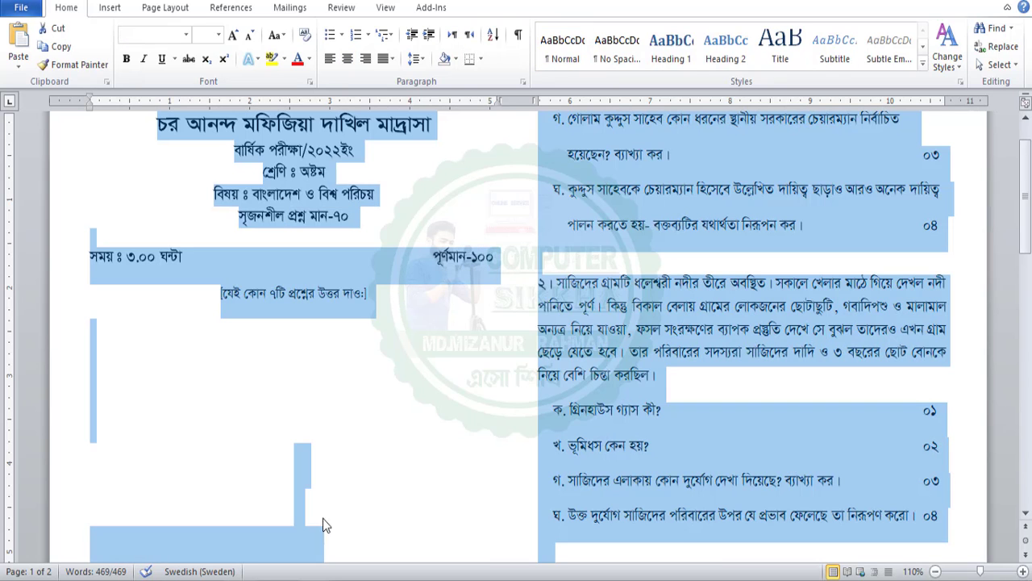
left_click(416, 58)
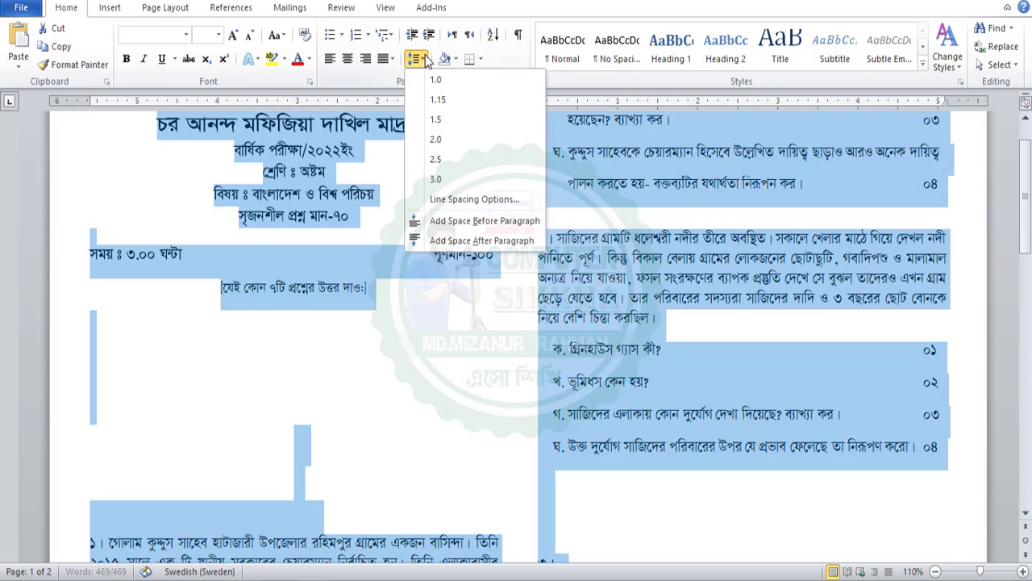
left_click(431, 240)
left_click(417, 58)
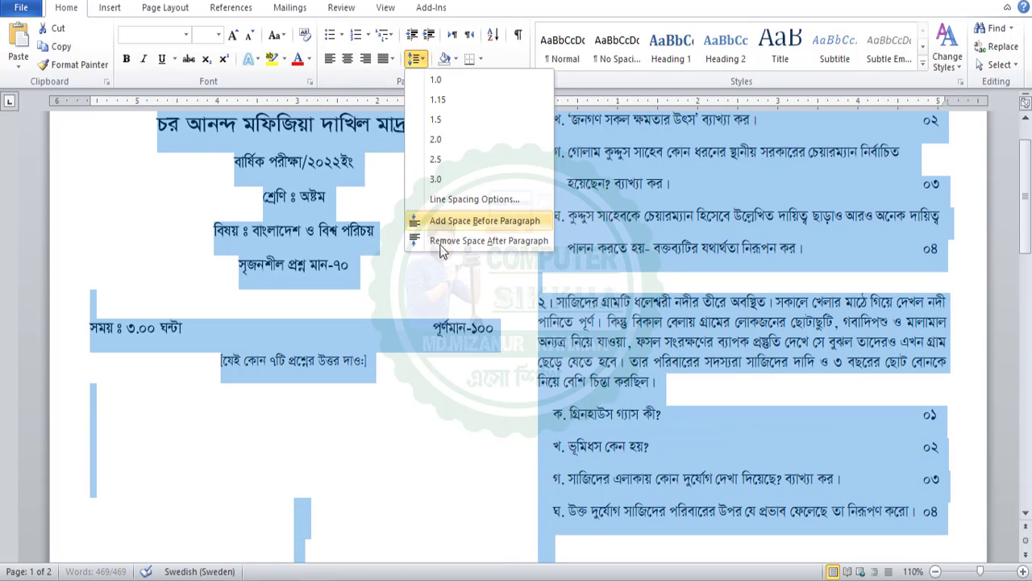
left_click(445, 246)
left_click(275, 259)
Delete the empty line above the time and full-marks line
left_click(76, 254)
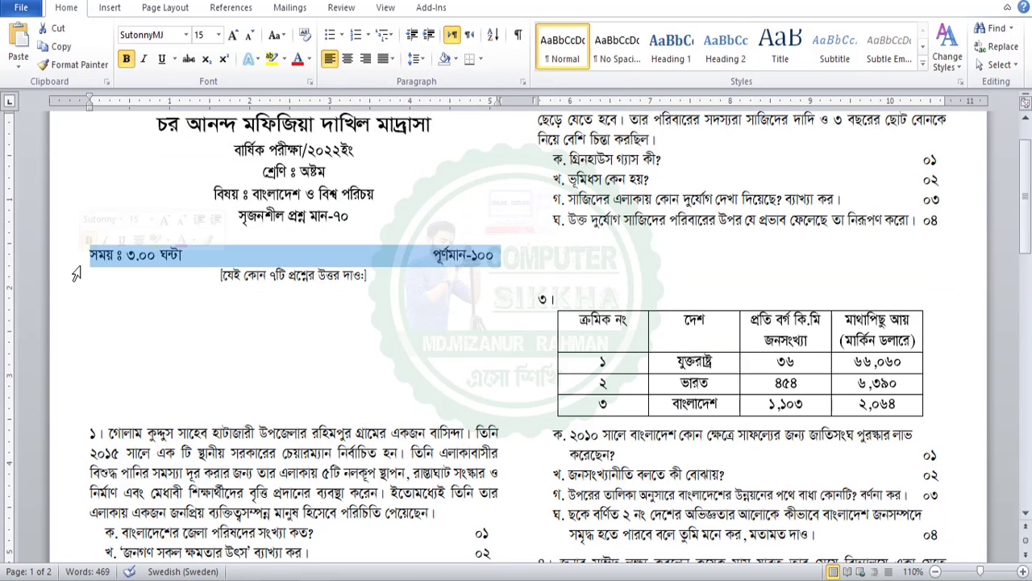
left_click(121, 240)
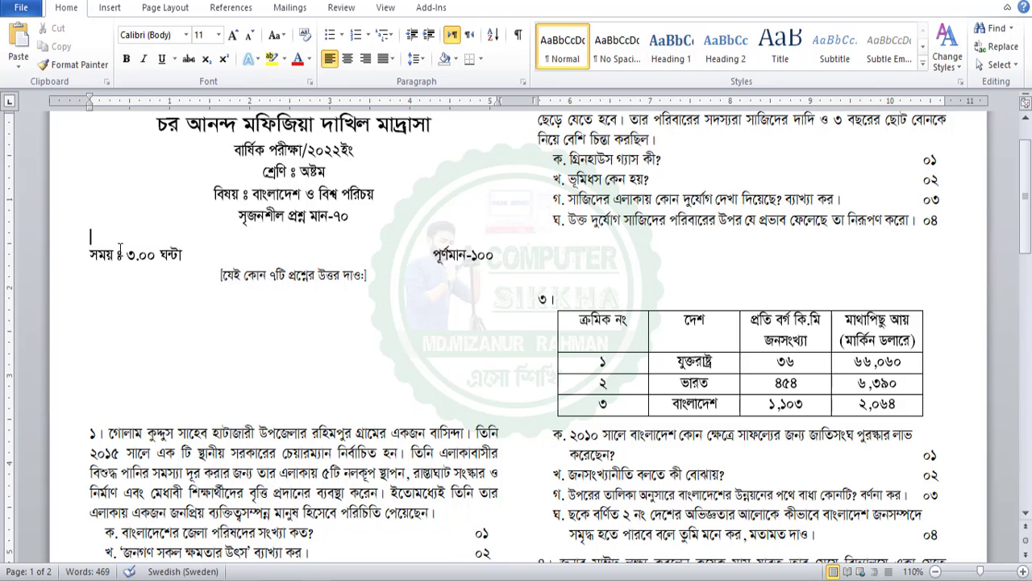
left_click(104, 263)
key("BackSpace")
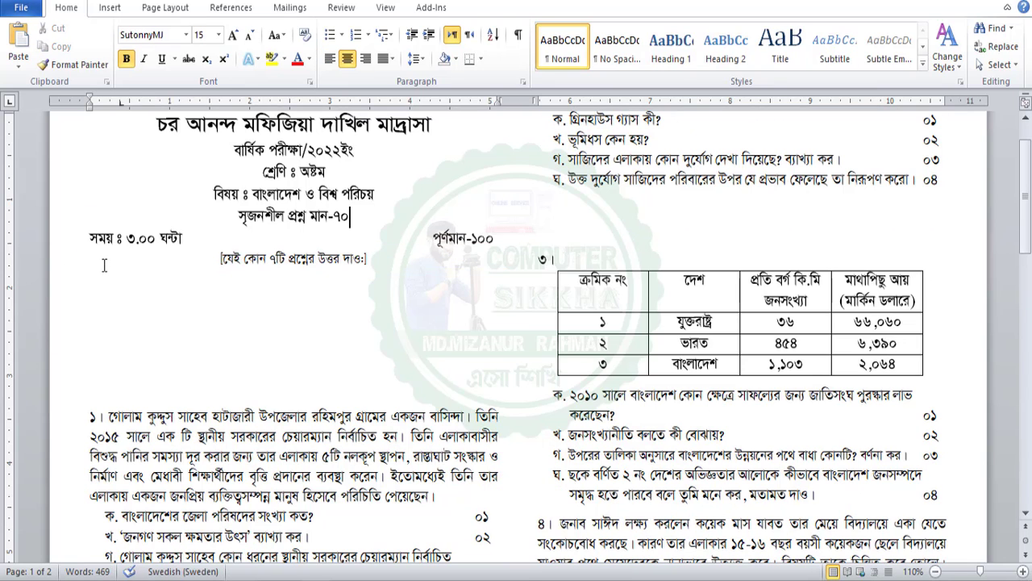
scroll(312, 280, "up", 2)
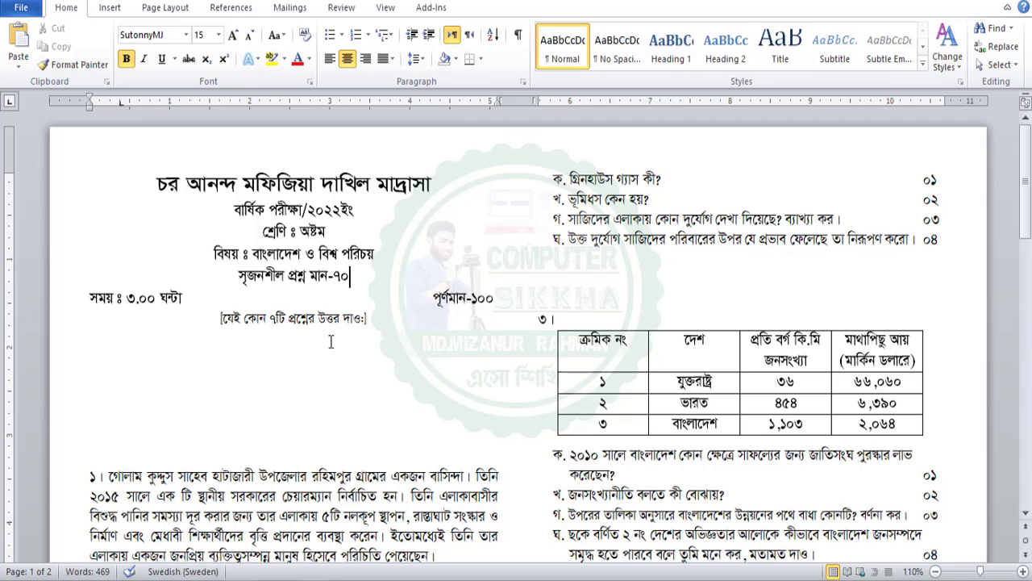
left_click(246, 320)
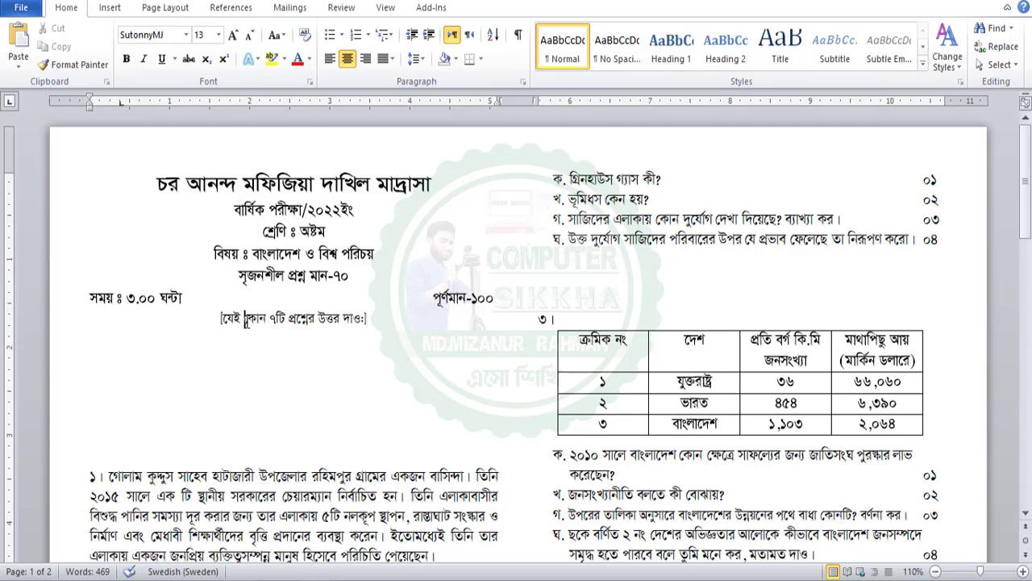
left_click(167, 458)
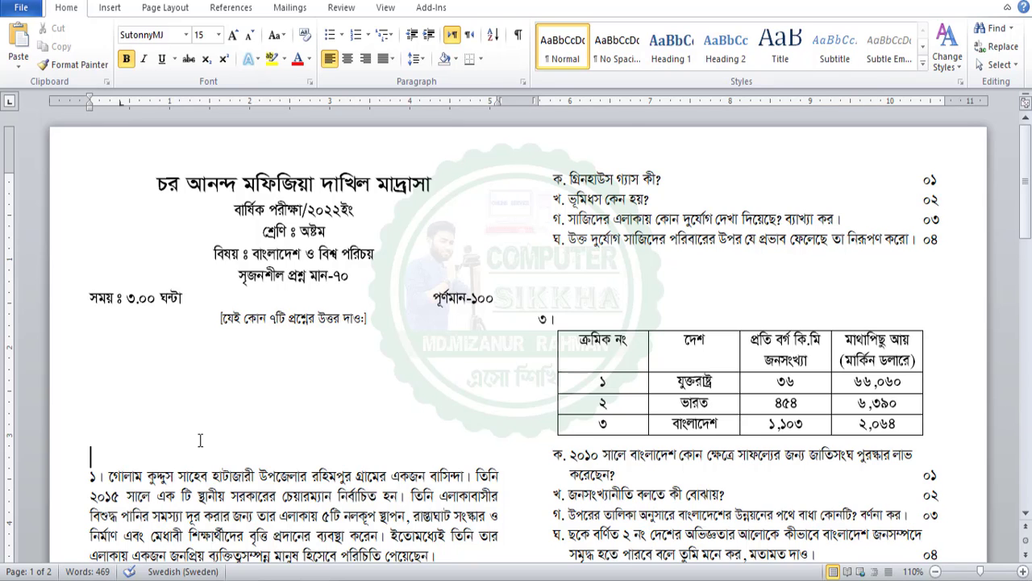
Drag question ১'s stem paragraph onto the empty line under the instruction line
scroll(206, 433, "down", 3)
scroll(120, 407, "up", 2)
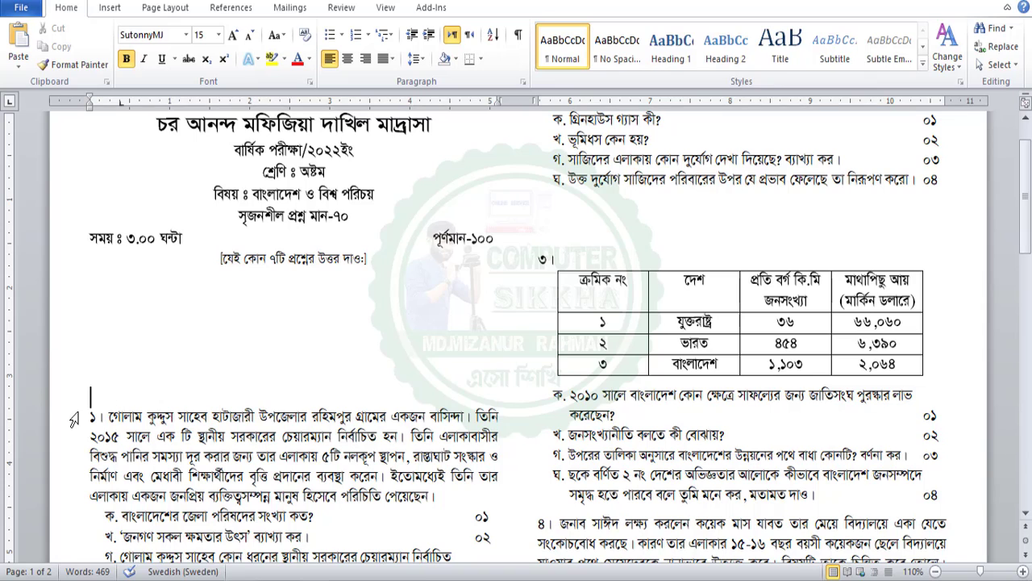
left_click_drag(90, 418, 449, 497)
left_click_drag(204, 459, 93, 276)
left_click(123, 318)
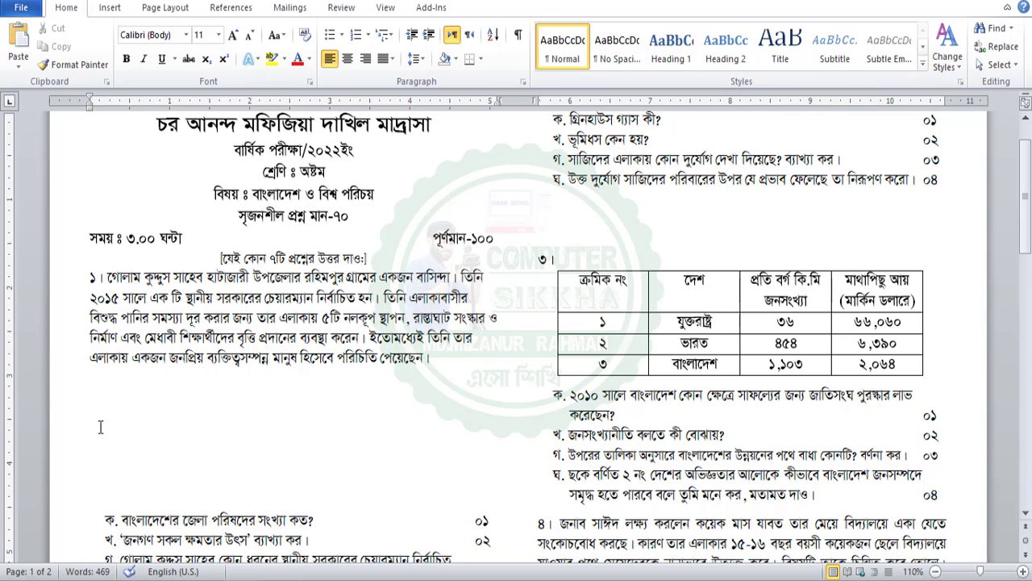
scroll(178, 477, "down", 1)
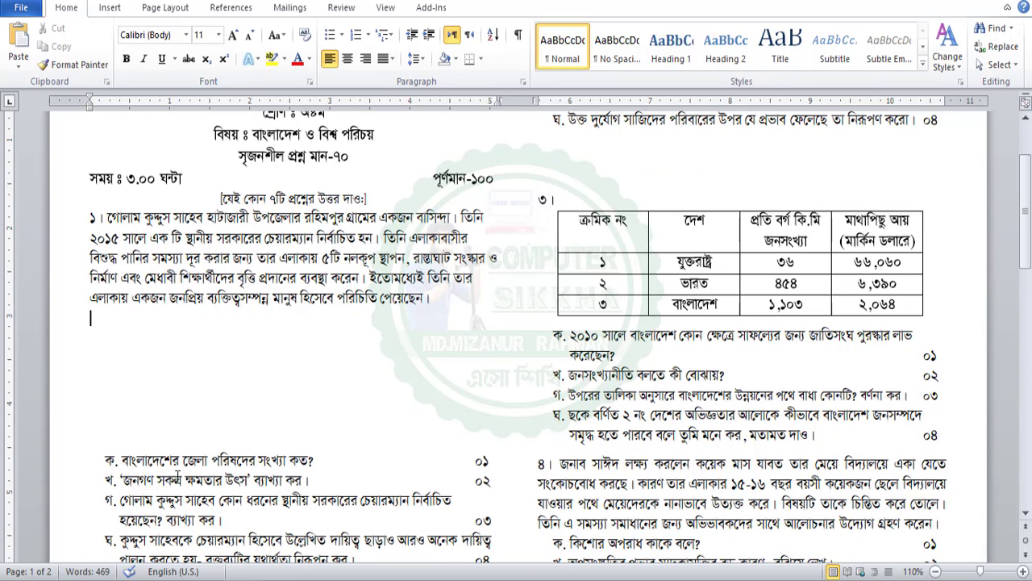
scroll(177, 476, "up", 1)
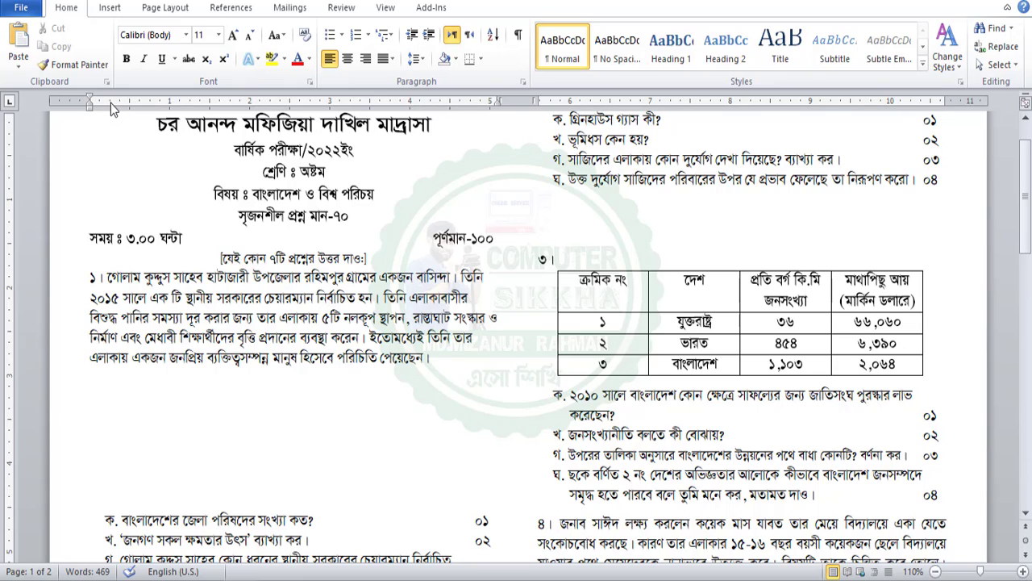
left_click_drag(111, 102, 104, 104)
Move sub-question ক under question ১'s stem and re-tab its ০১ marks to the right
left_click_drag(475, 106, 475, 103)
left_click_drag(107, 520, 481, 529)
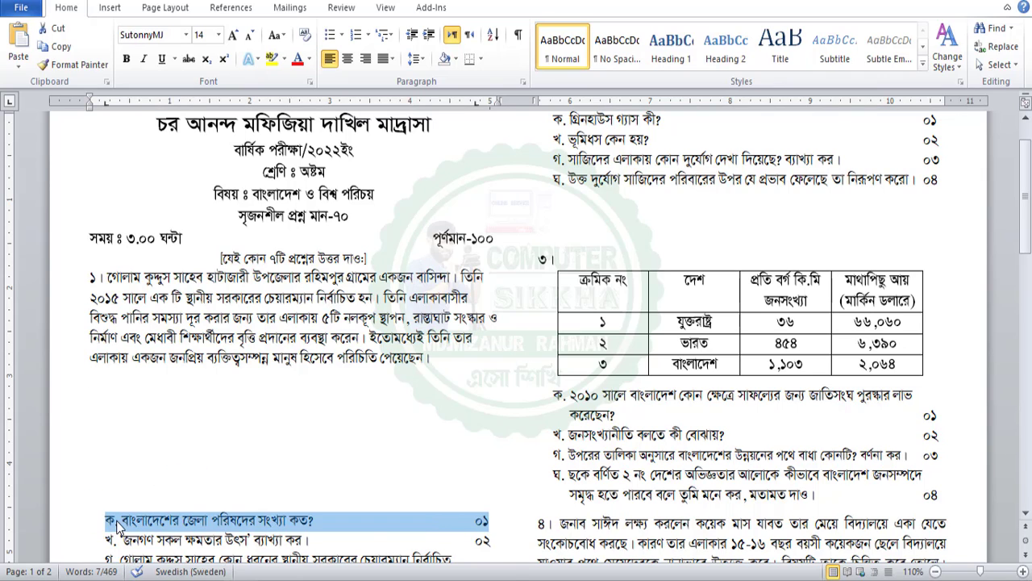
left_click_drag(107, 523, 96, 381)
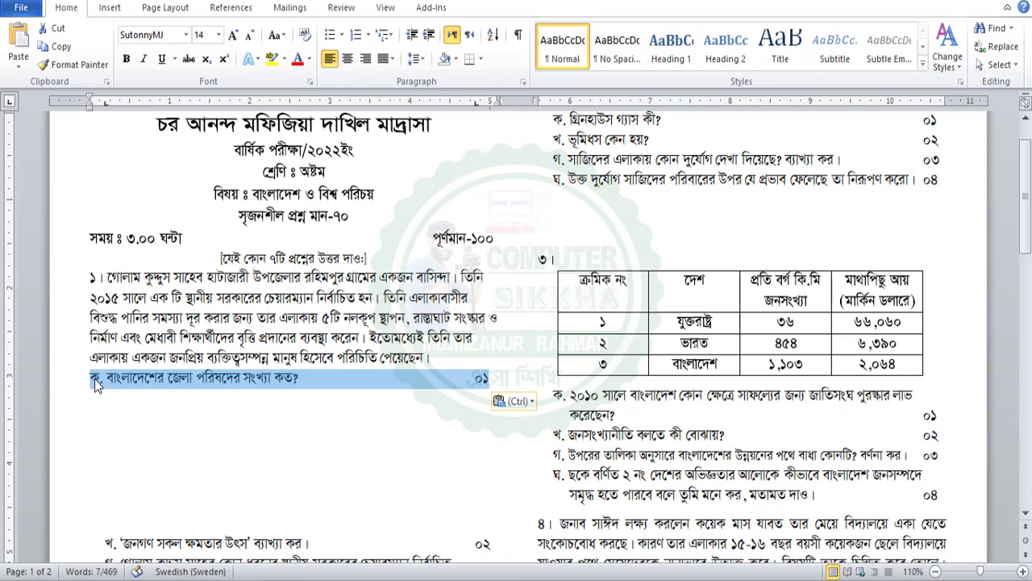
left_click(92, 379)
left_click(474, 379)
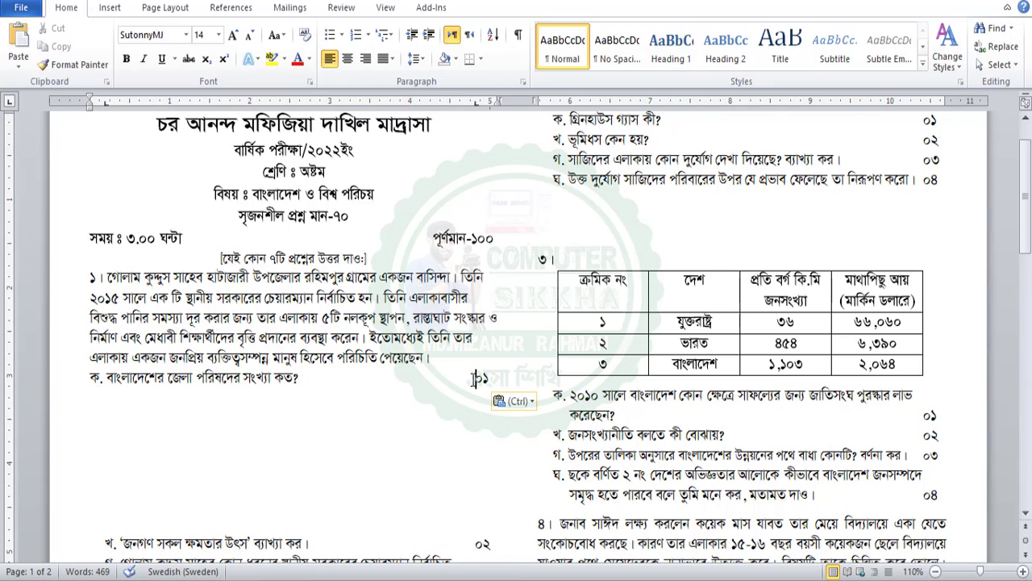
key("BackSpace")
key("Left")
key("Left")
key("Left")
key("Left")
key("Left")
key("Left")
key("Left")
key("Left")
key("Left")
key("Tab")
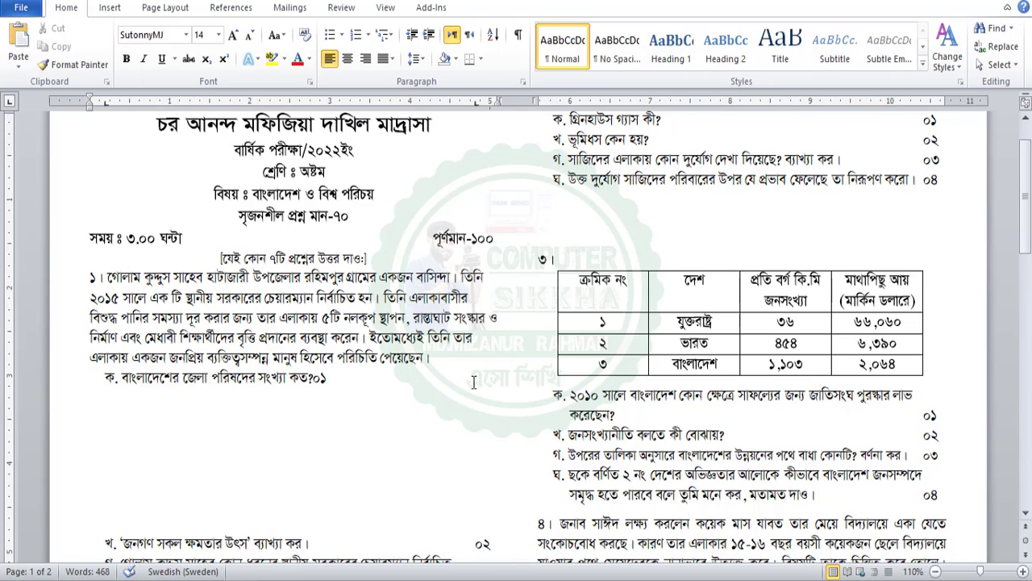
key("Right")
key("Right")
key("Right")
key("Right")
key("Right")
key("Right")
key("Right")
key("Right")
key("Right")
key("Right")
key("Right")
key("Right")
key("Tab")
Delete the blank lines between sub-questions ক and খ
left_click_drag(107, 525, 113, 408)
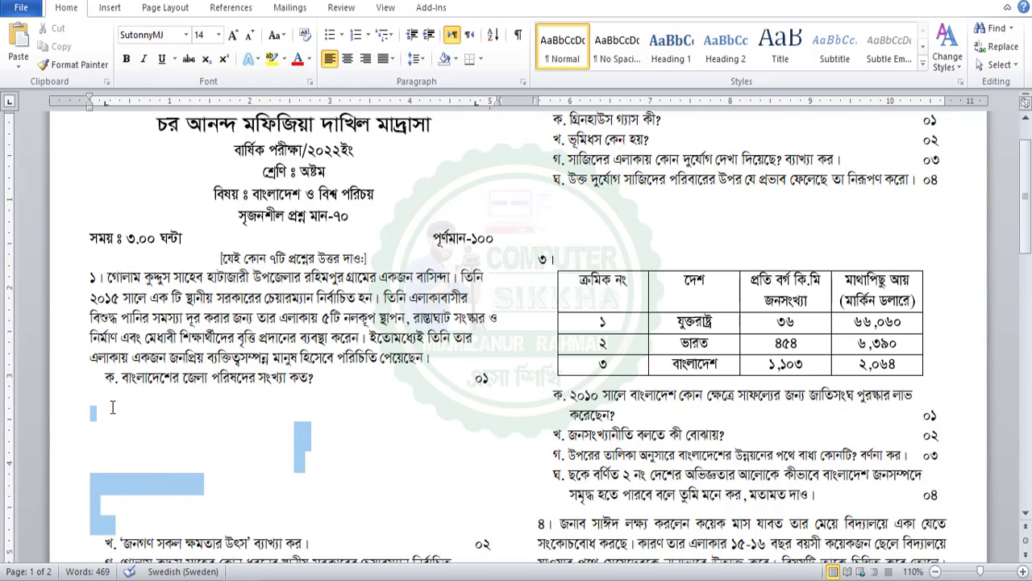
key("Delete")
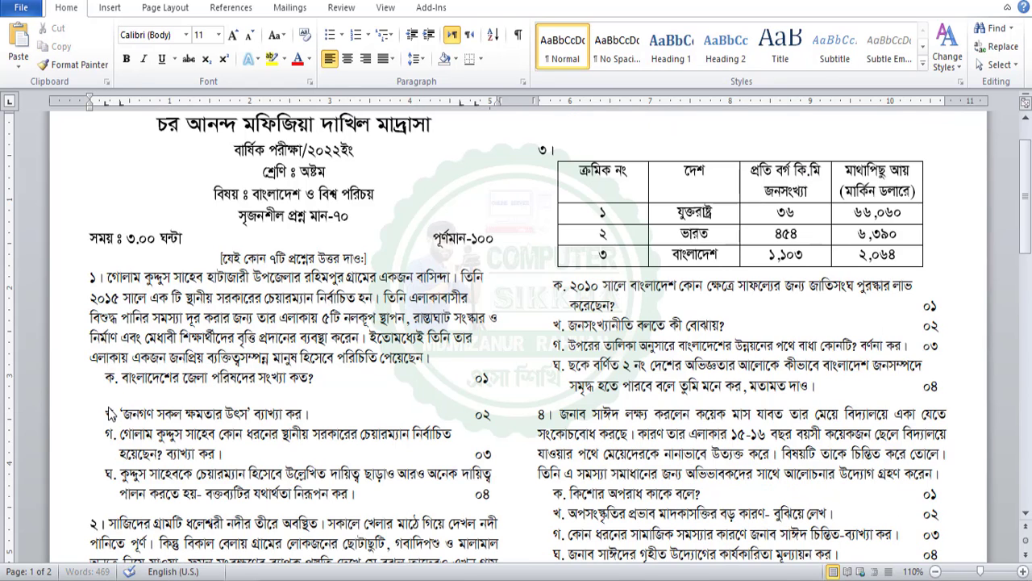
key("Delete")
scroll(202, 339, "down", 2)
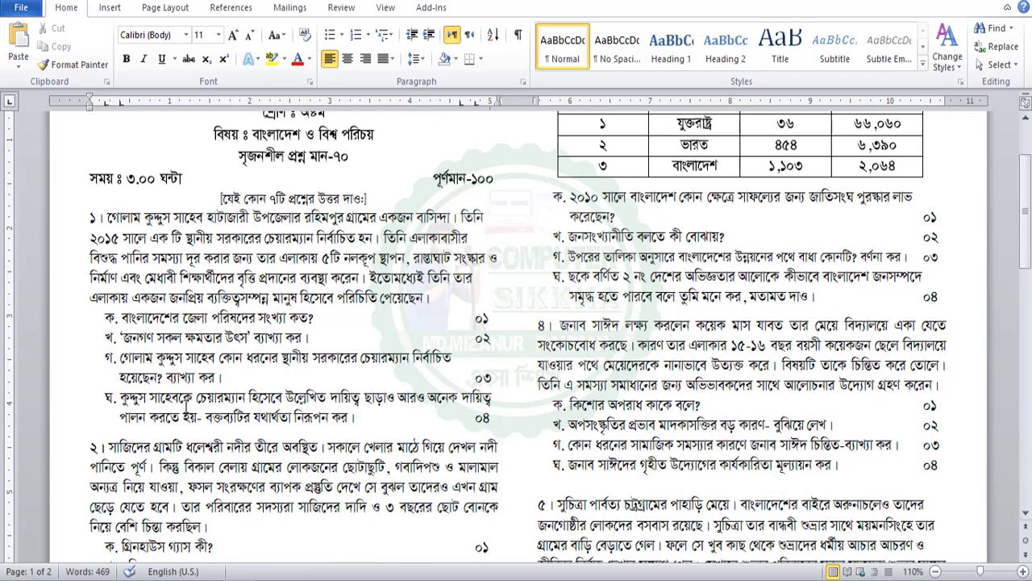
scroll(205, 331, "down", 1)
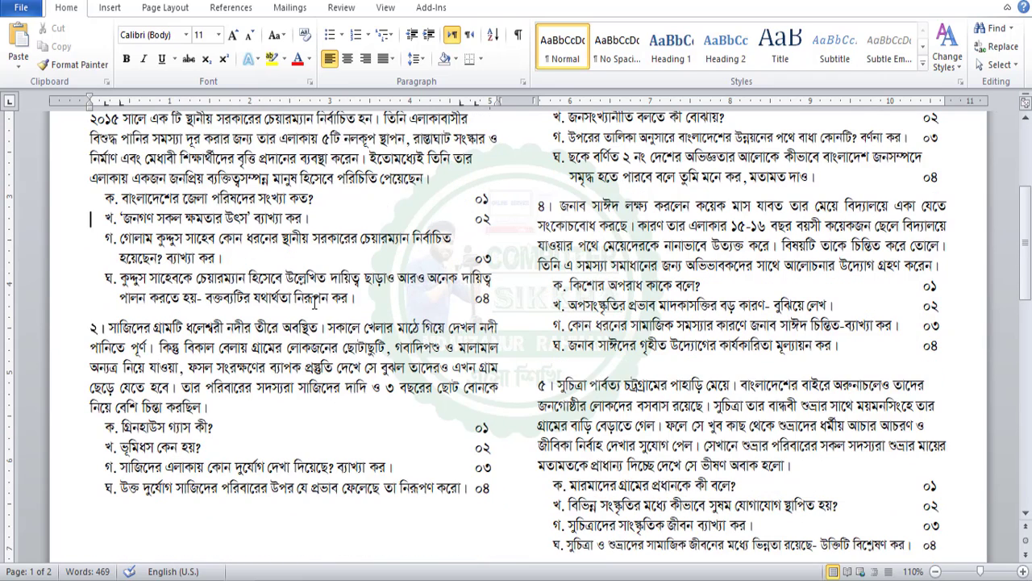
left_click_drag(96, 199, 508, 297)
left_click(509, 297)
Select question ২'s four sub-questions
scroll(178, 311, "down", 1)
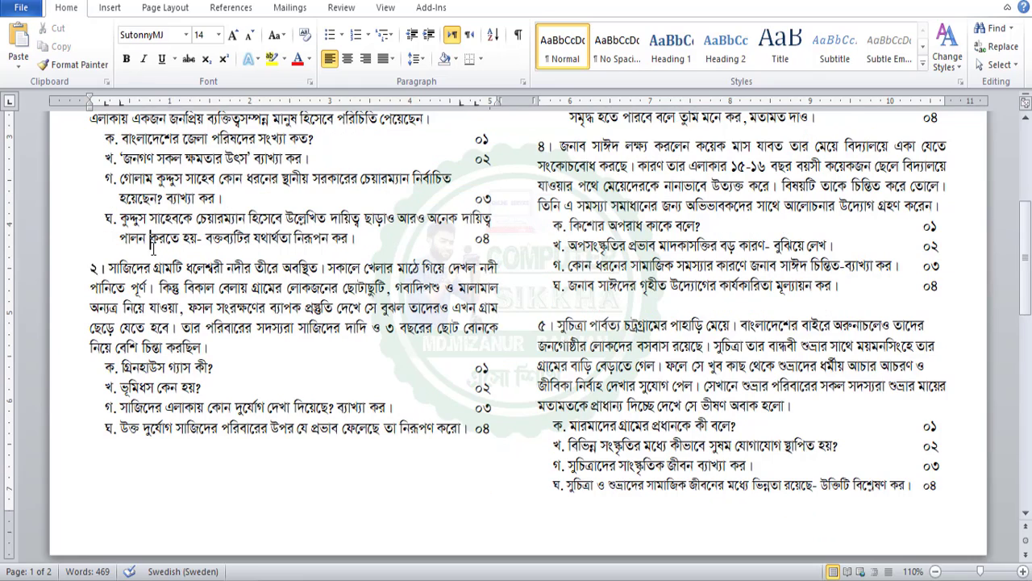
left_click(131, 256)
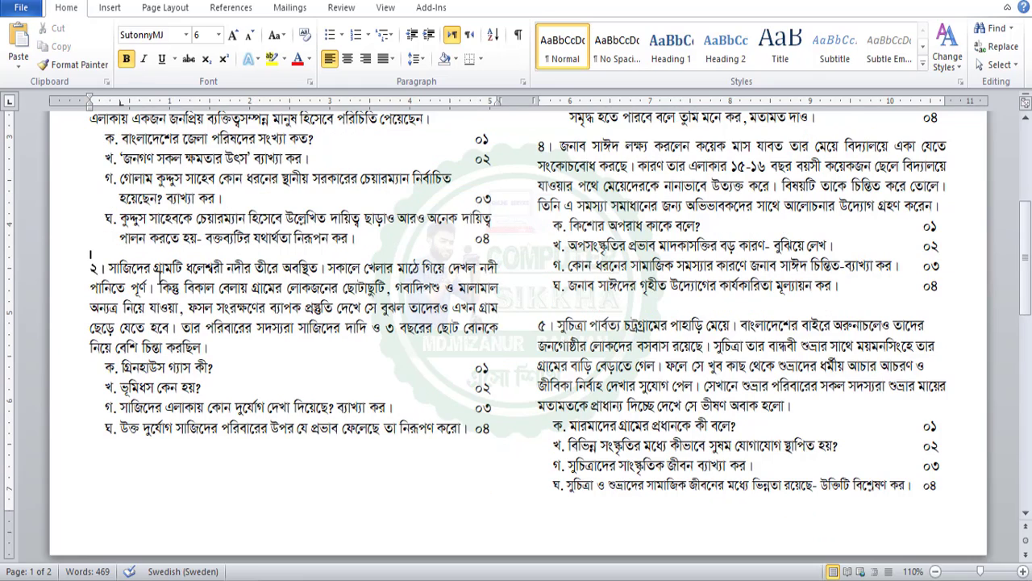
double_click(96, 270)
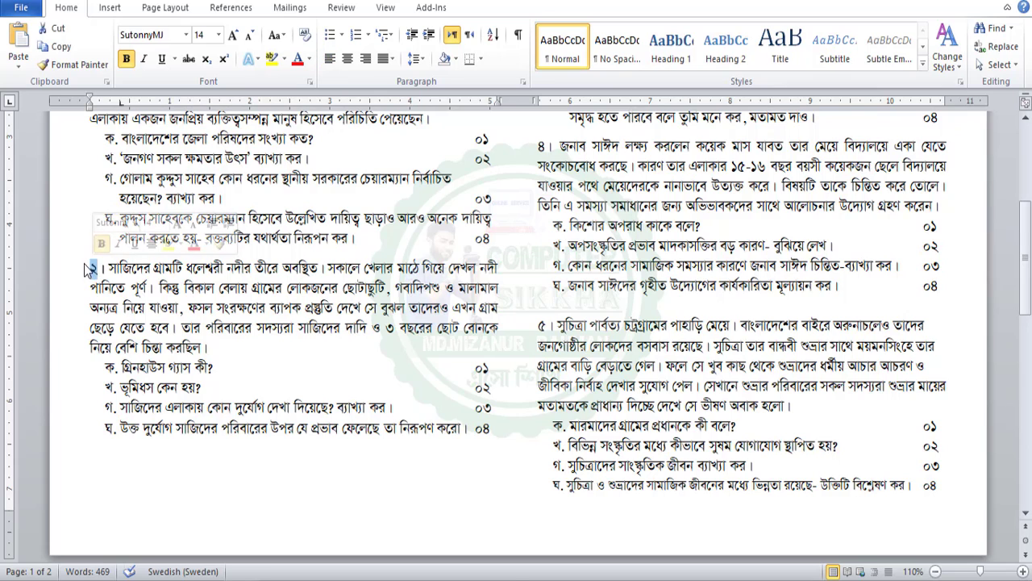
left_click(97, 270)
scroll(205, 402, "down", 1)
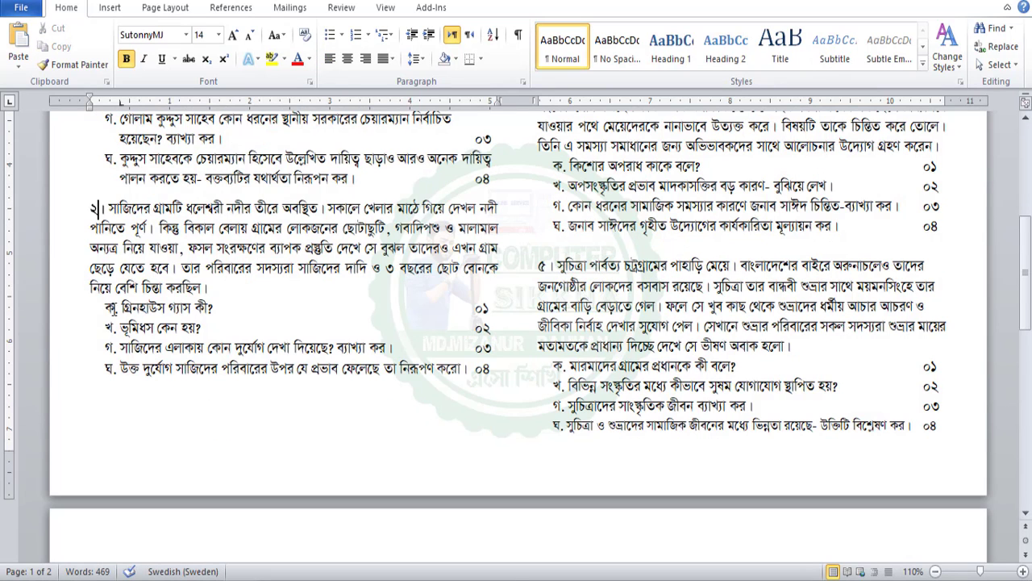
left_click_drag(109, 307, 471, 381)
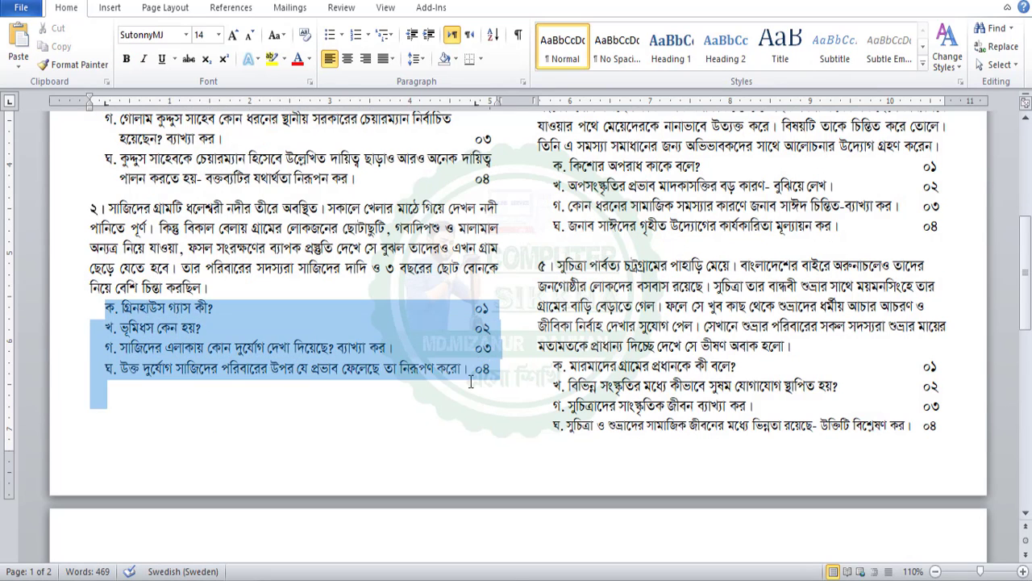
scroll(484, 379, "up", 6)
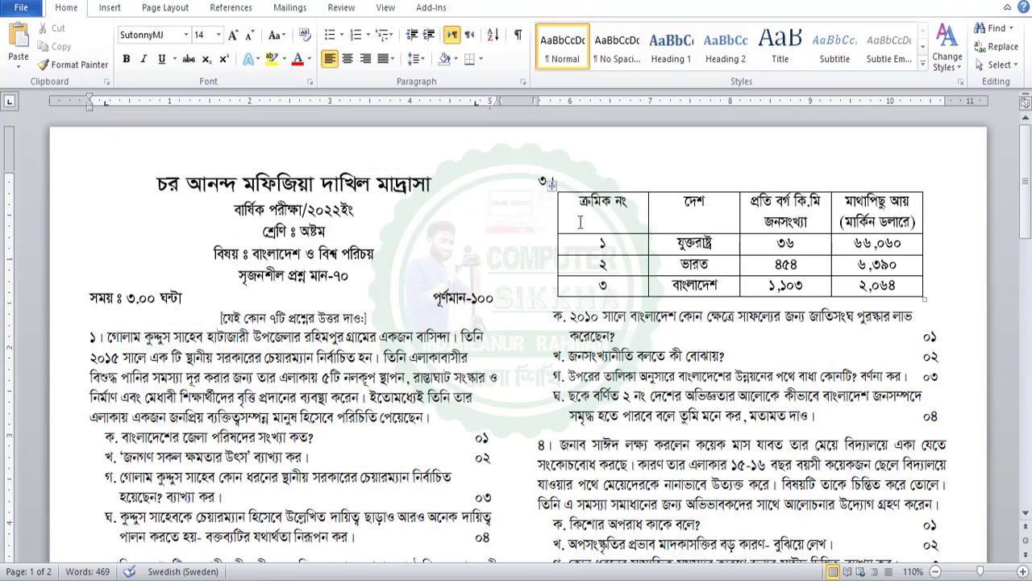
Add two new lines after '৩।' so an empty line sits above the table
scroll(553, 185, "down", 3)
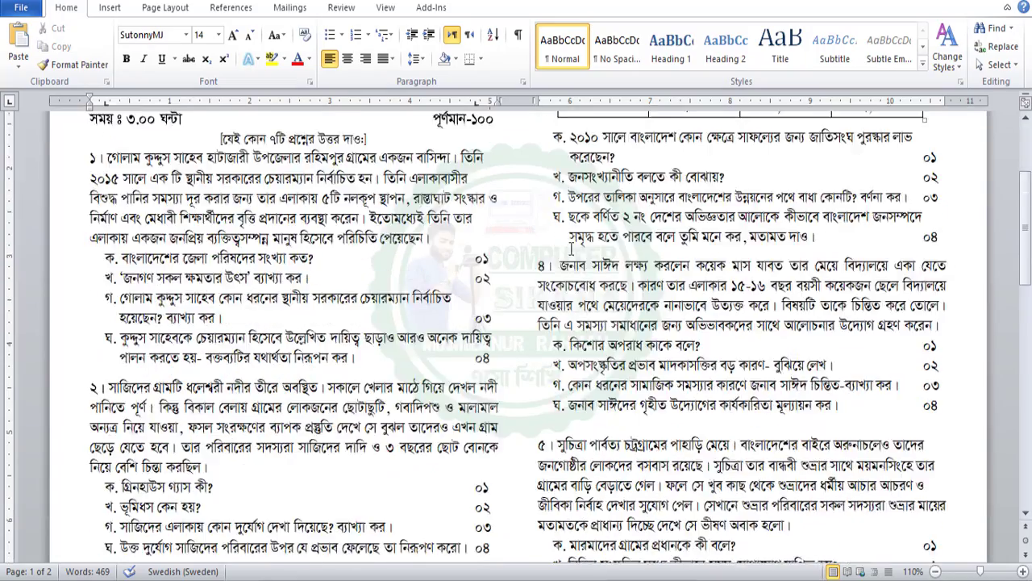
scroll(564, 187, "up", 3)
left_click(595, 191)
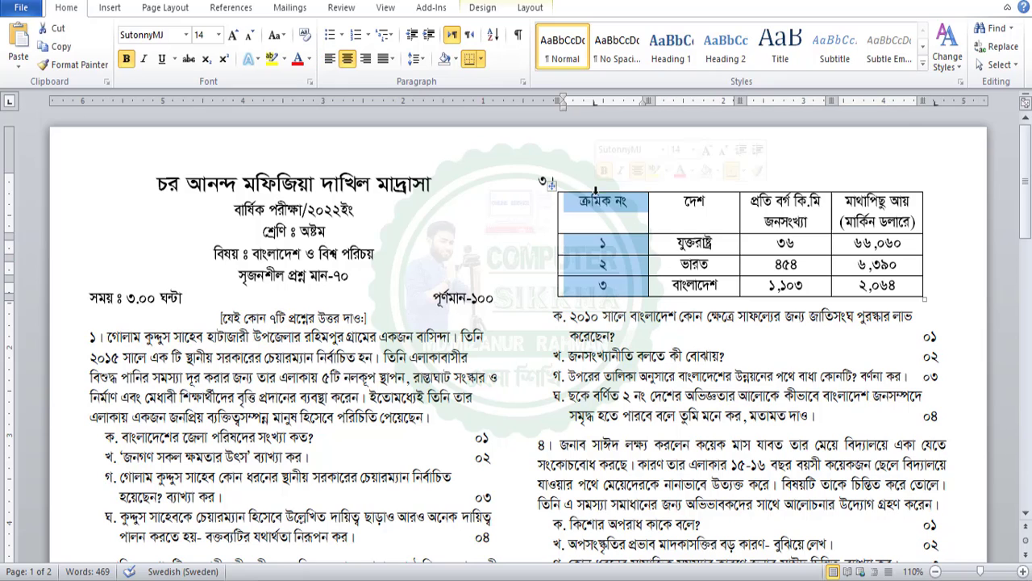
left_click(596, 206)
left_click(582, 179)
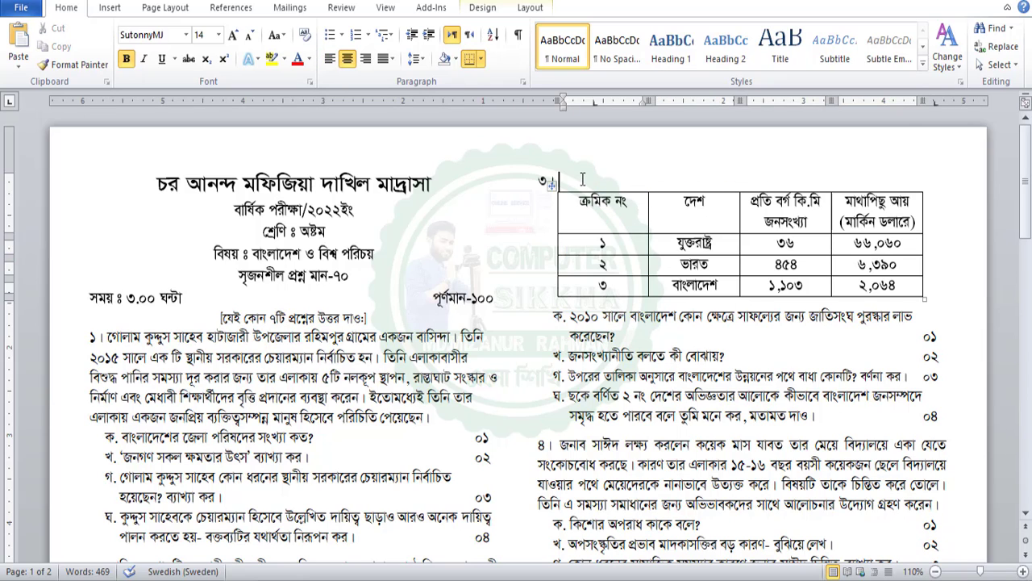
key("Return")
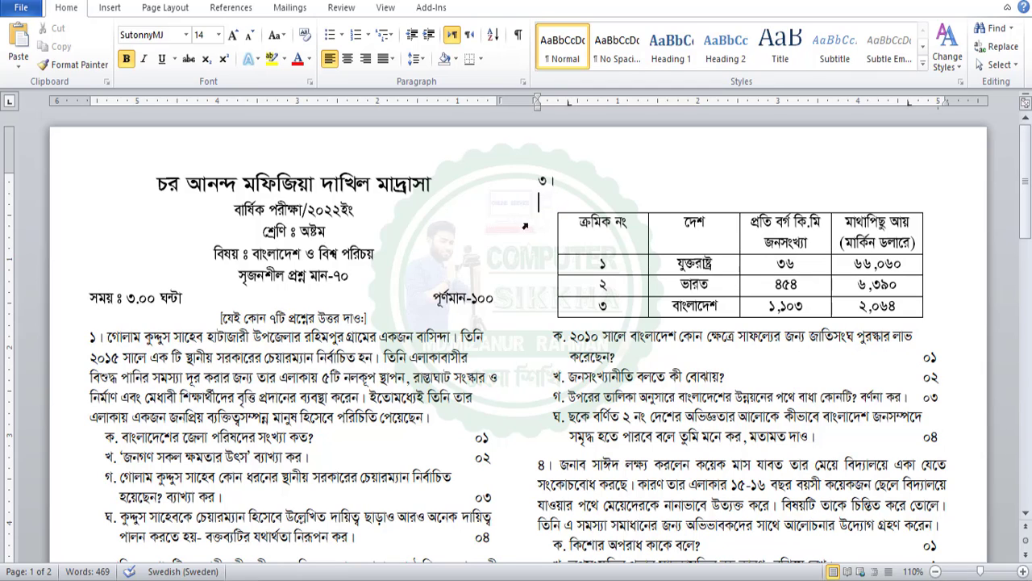
key("Return")
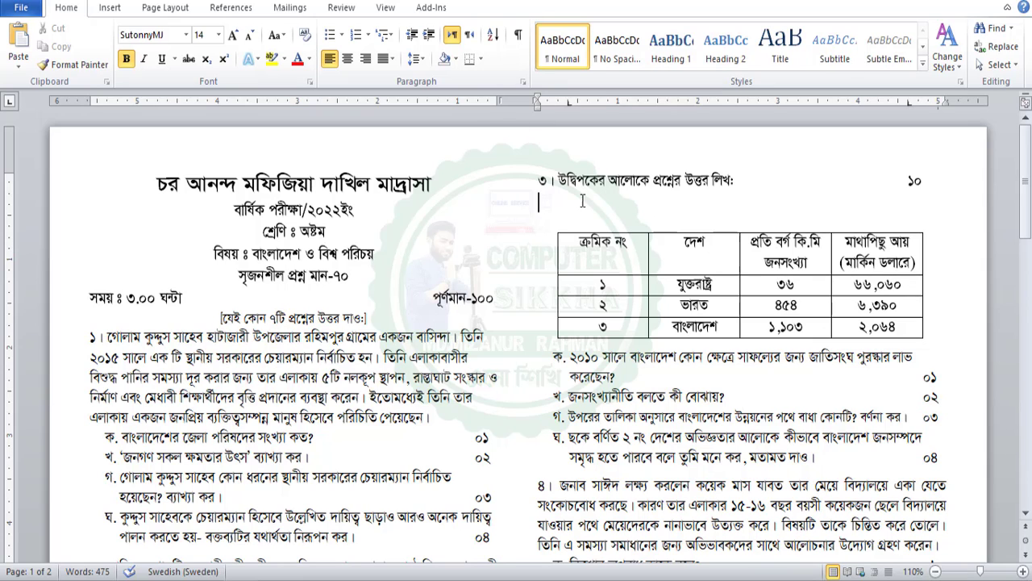
Insert an empty 4×4 table under question ৩'s stem line
left_click(117, 8)
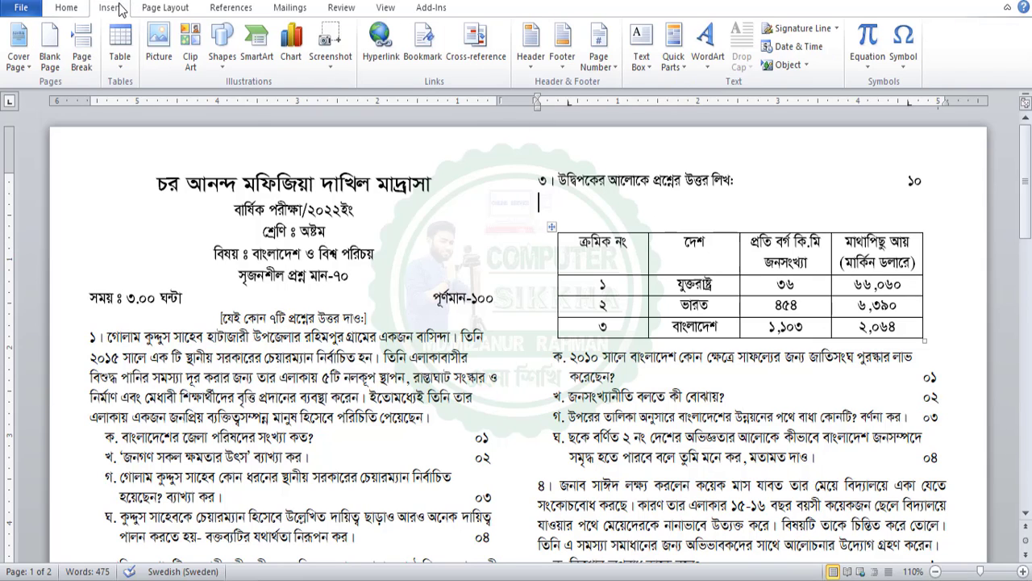
left_click(119, 49)
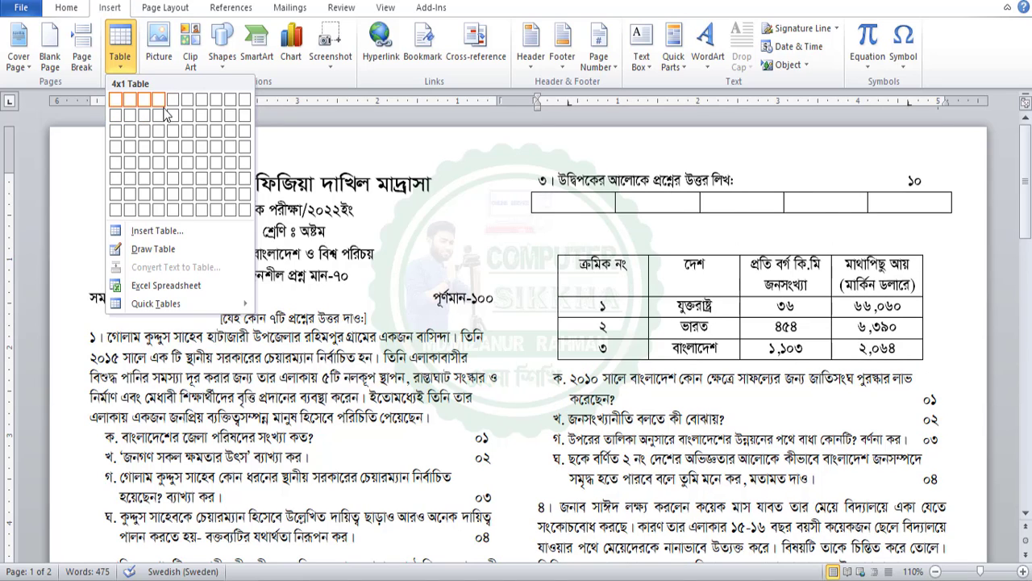
left_click(160, 146)
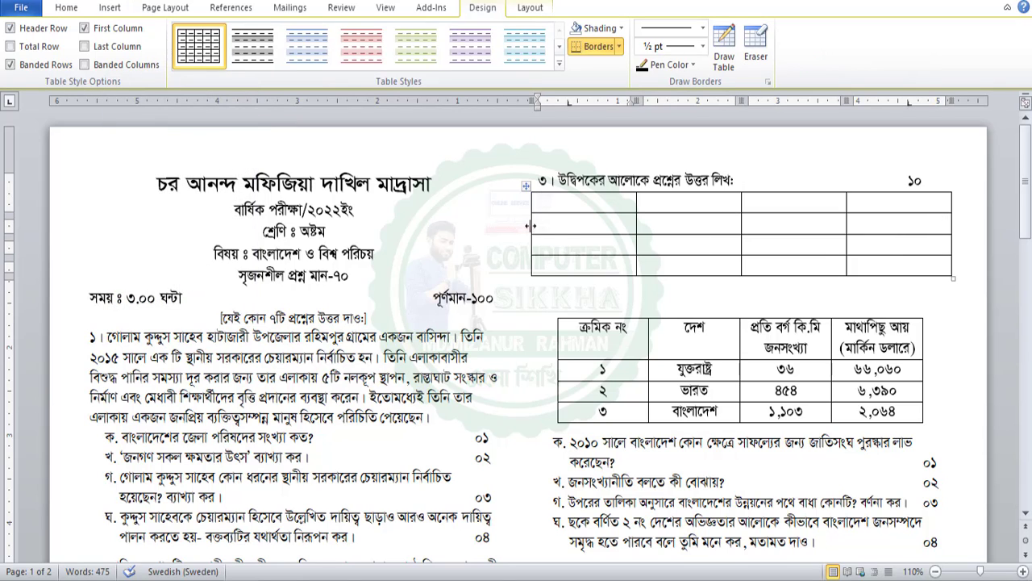
Shift the new table's left and right edges to line up with the data table
left_click_drag(531, 225, 558, 231)
left_click_drag(951, 248, 908, 247)
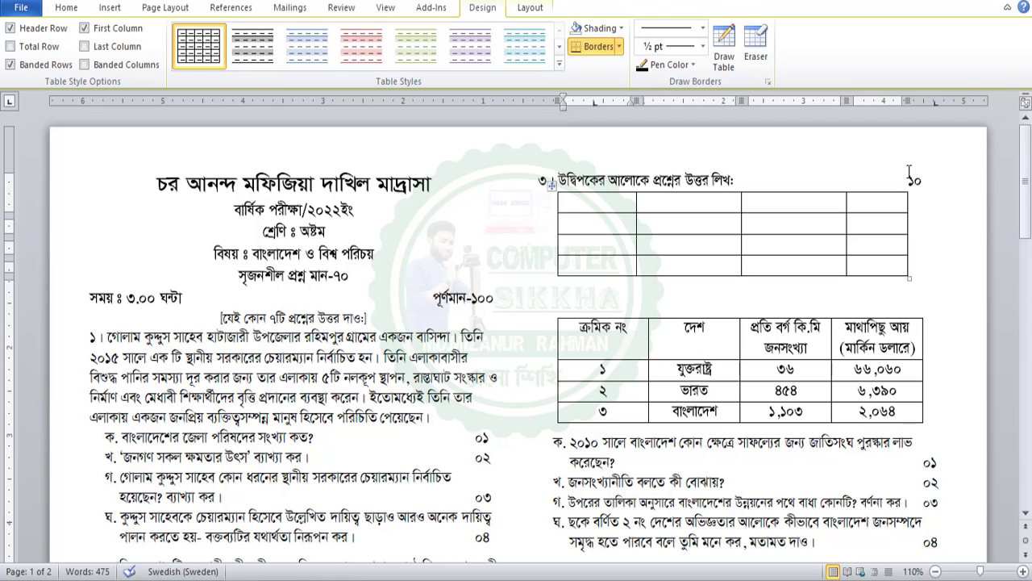
left_click(912, 181)
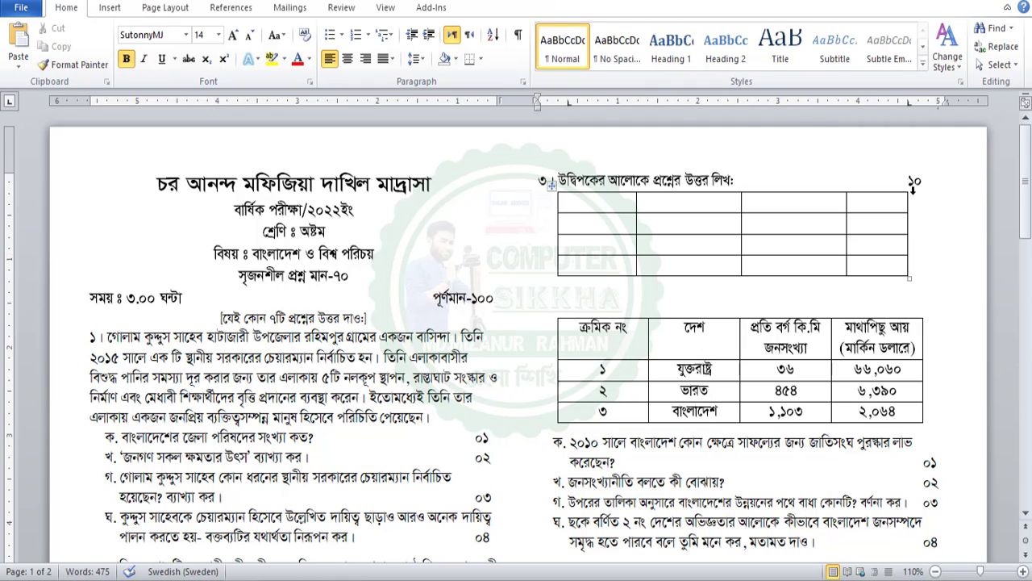
Widen the empty table to the right margin and distribute its columns evenly
key("space")
key("space")
key("space")
key("space")
key("space")
key("space")
key("space")
key("space")
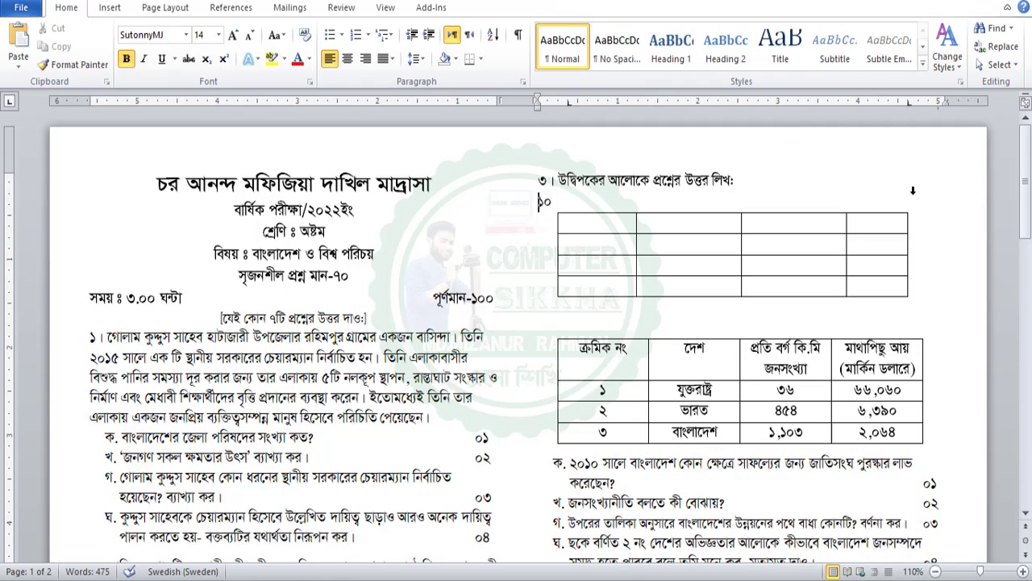
key("BackSpace")
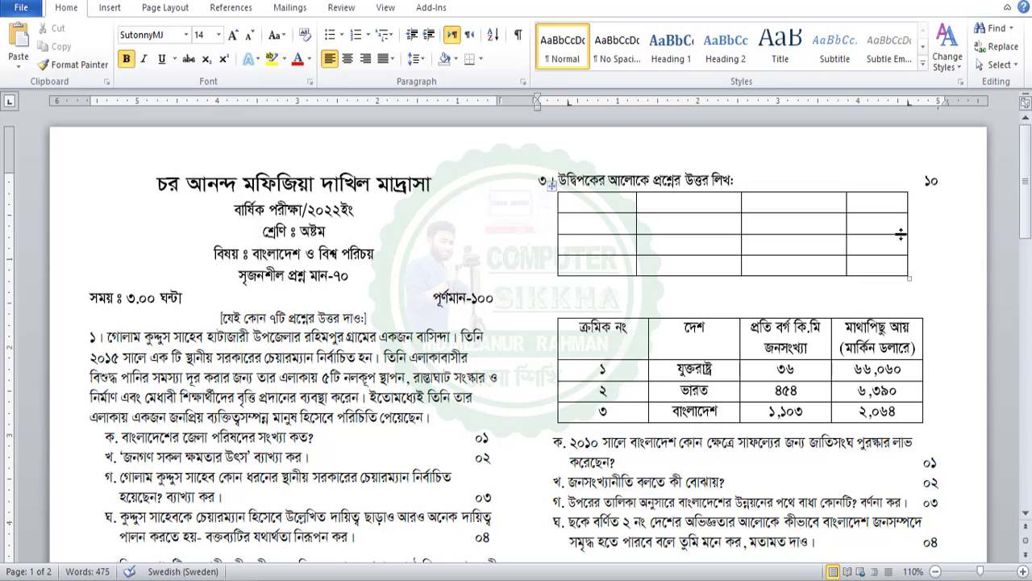
left_click_drag(900, 234, 925, 234)
left_click_drag(611, 203, 883, 266)
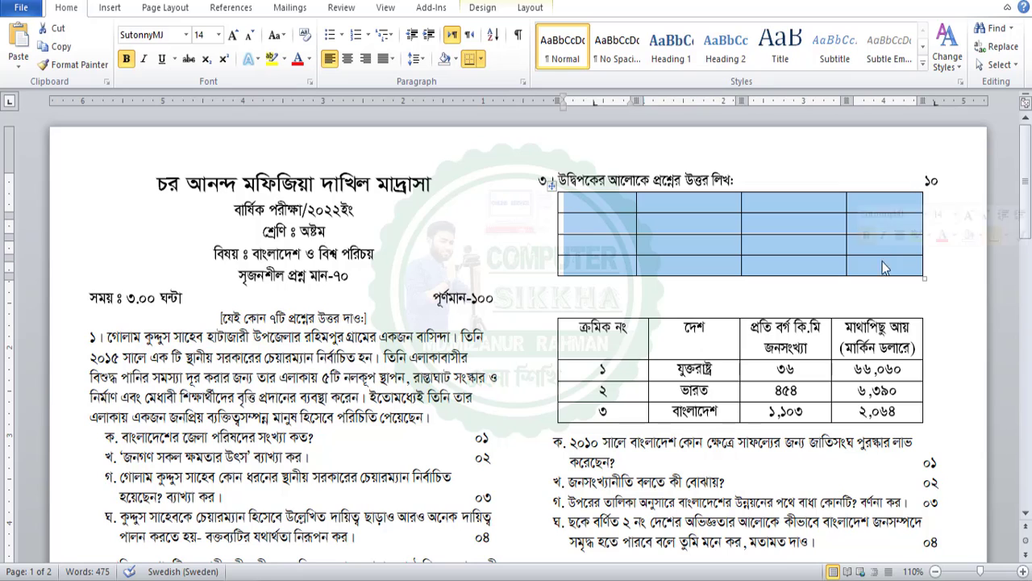
right_click(602, 205)
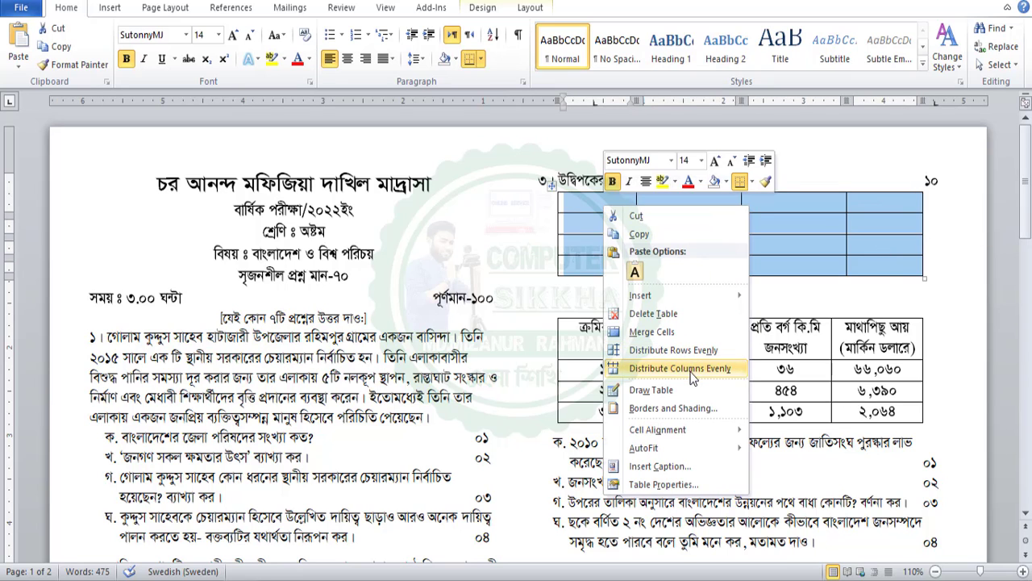
left_click(692, 377)
Even out the empty table's columns again and drag the data table into its place
left_click(604, 203)
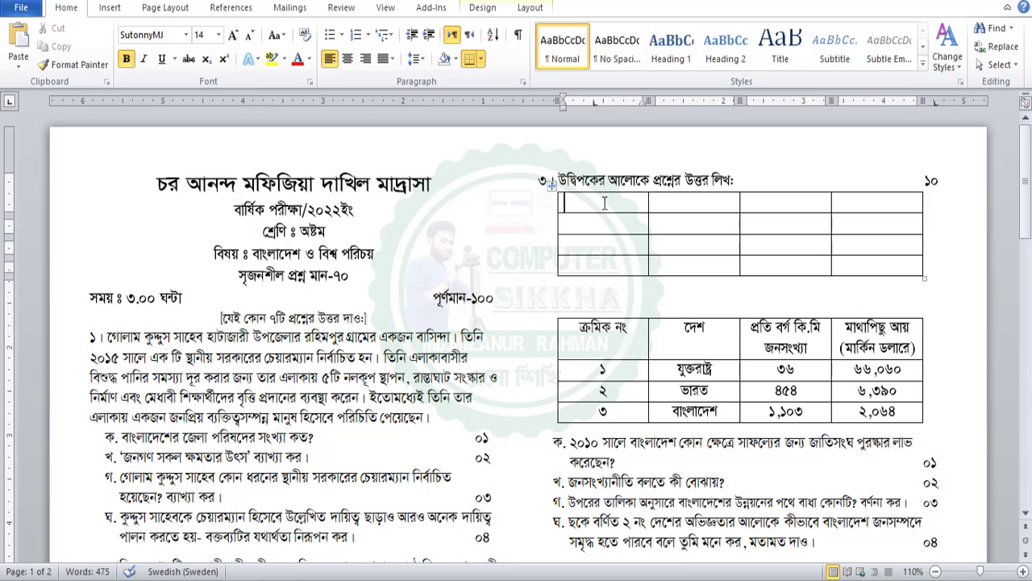
left_click_drag(602, 203, 863, 267)
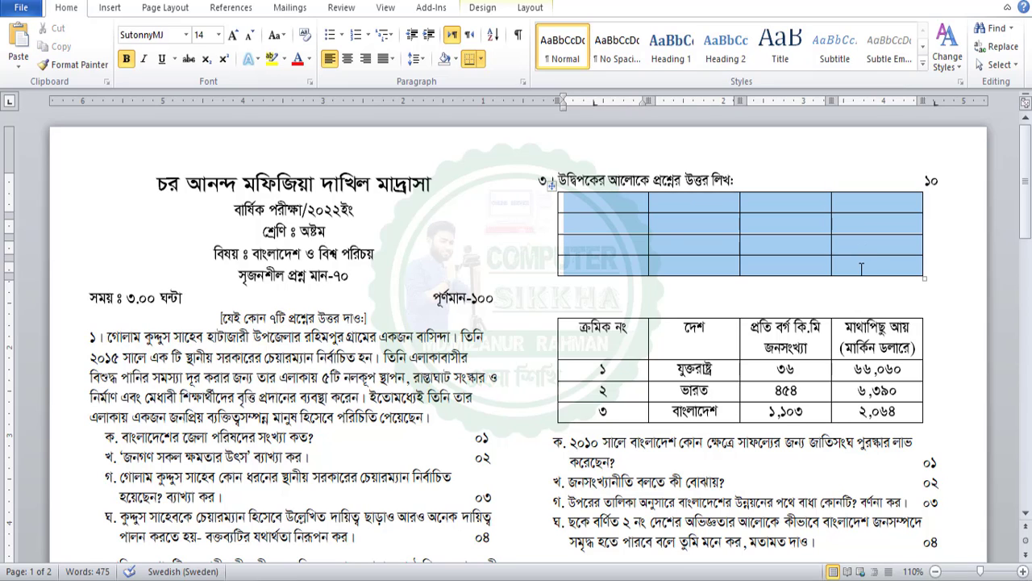
right_click(662, 223)
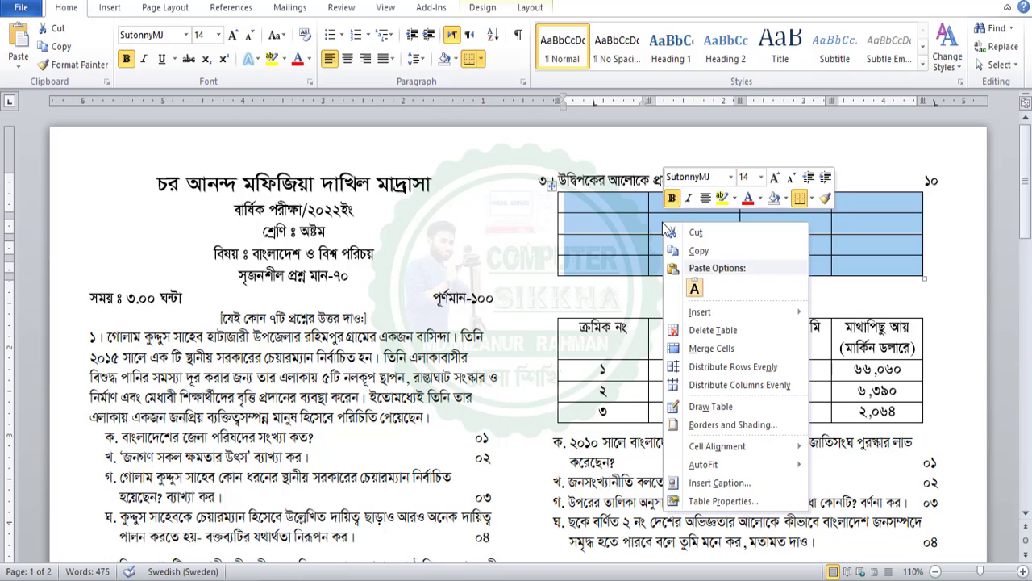
left_click(733, 385)
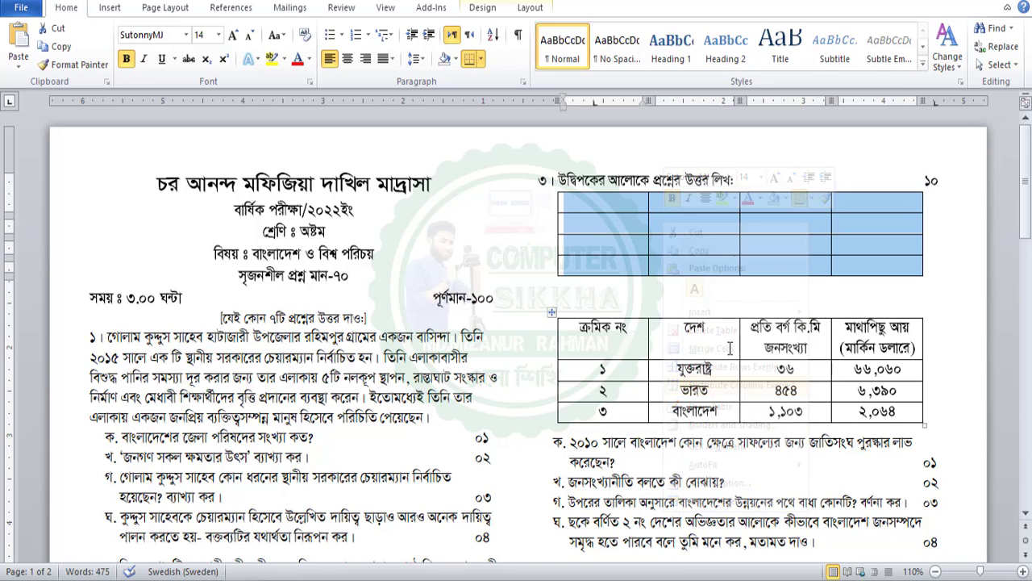
left_click(595, 253)
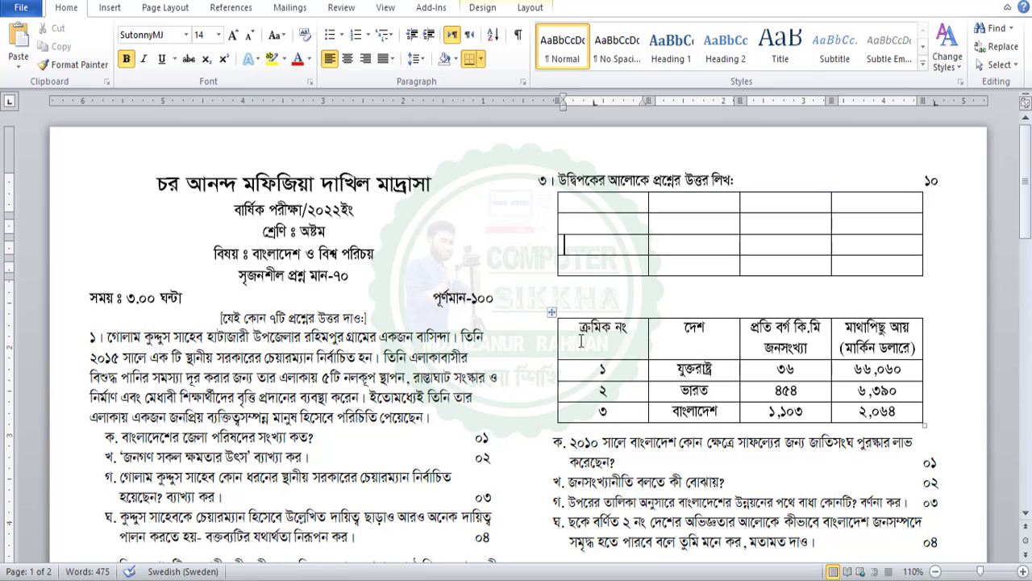
left_click_drag(581, 340, 879, 407)
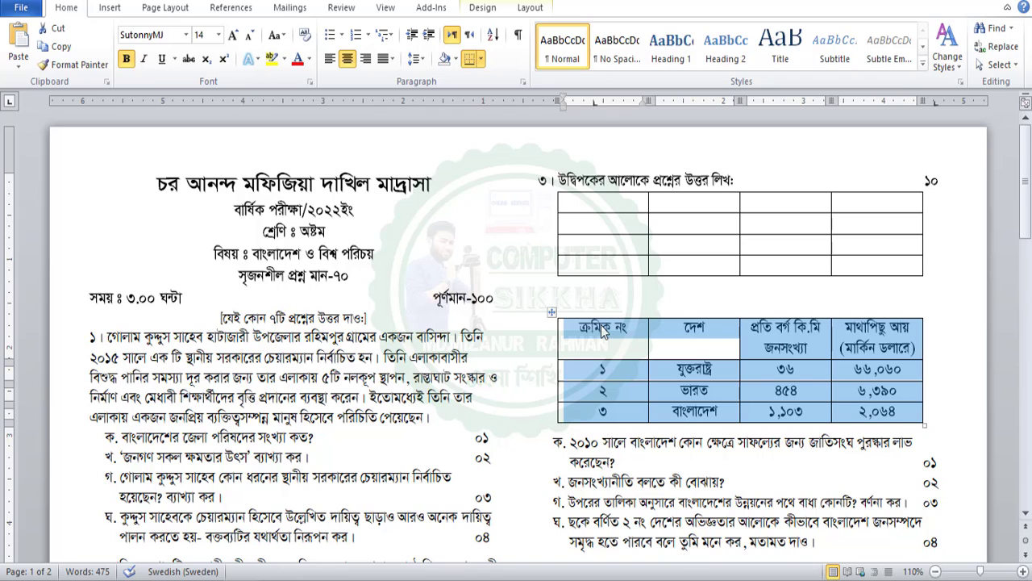
left_click_drag(603, 330, 592, 204)
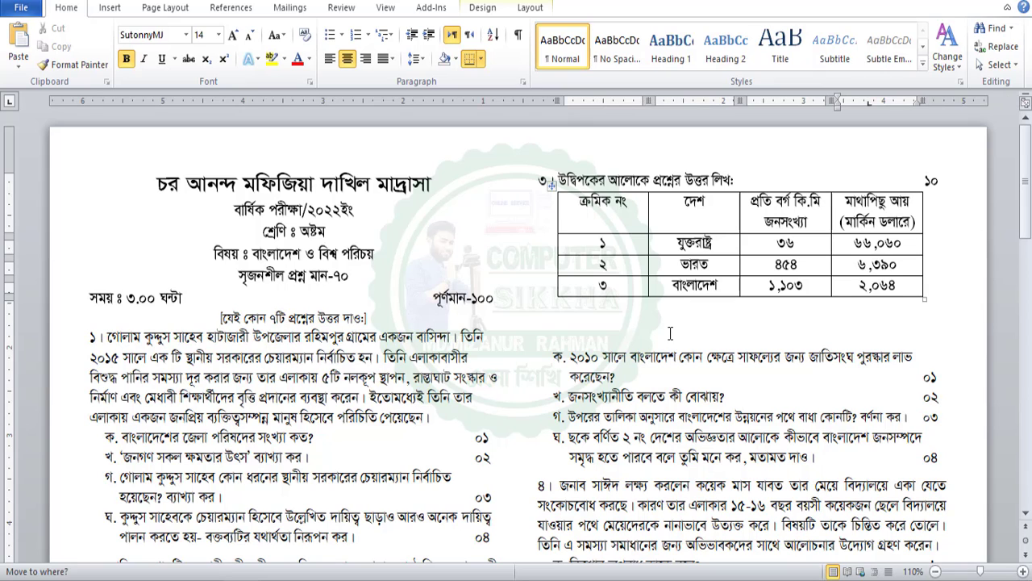
Remove the blank lines between the table and sub-question ক
left_click(645, 345)
key("Delete")
key("Delete")
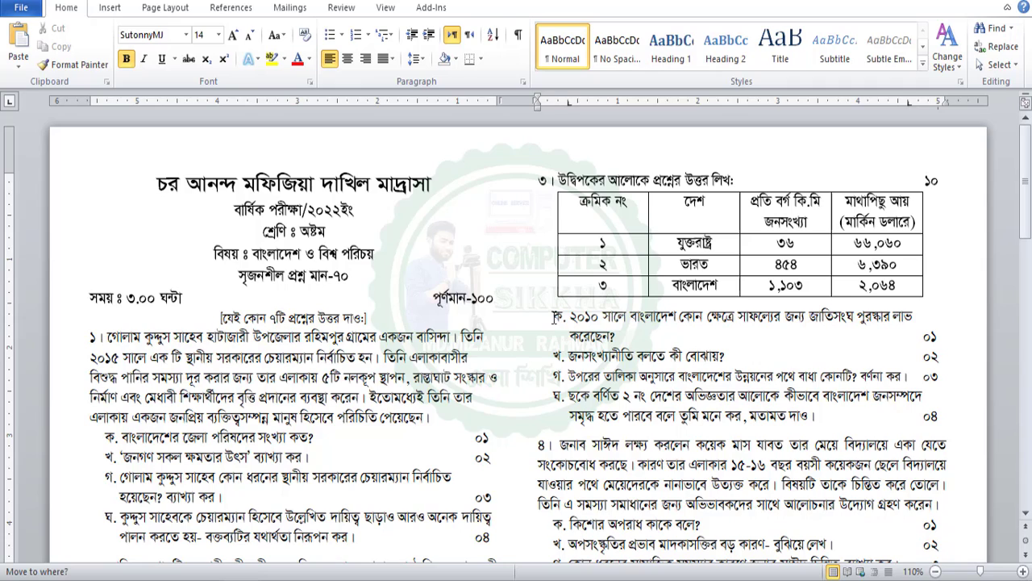
left_click(553, 316)
Delete the blank extra page at the end of the document
scroll(597, 311, "down", 1)
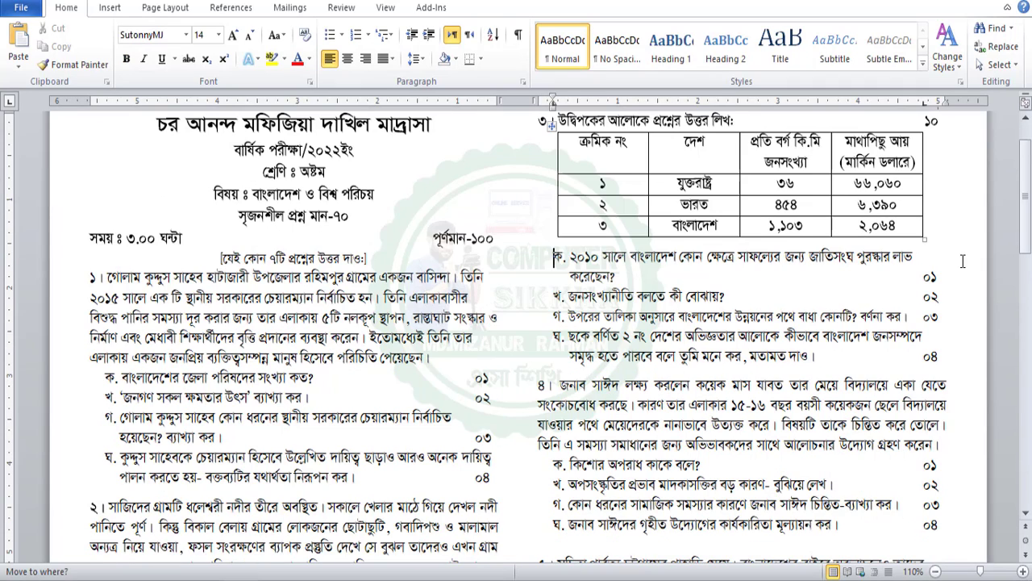
scroll(959, 261, "down", 1)
scroll(916, 266, "down", 1)
scroll(926, 276, "down", 3)
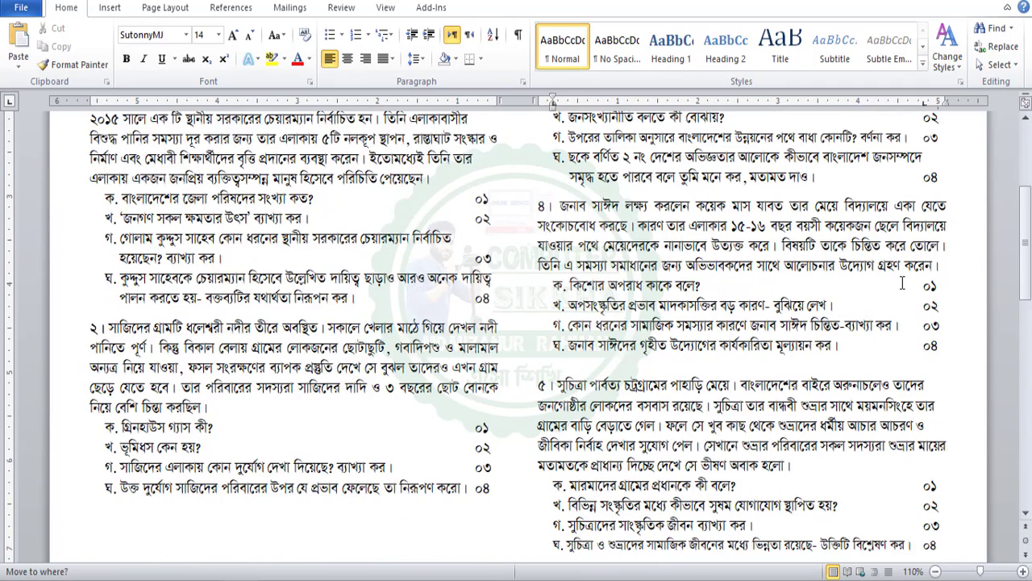
scroll(928, 274, "down", 3)
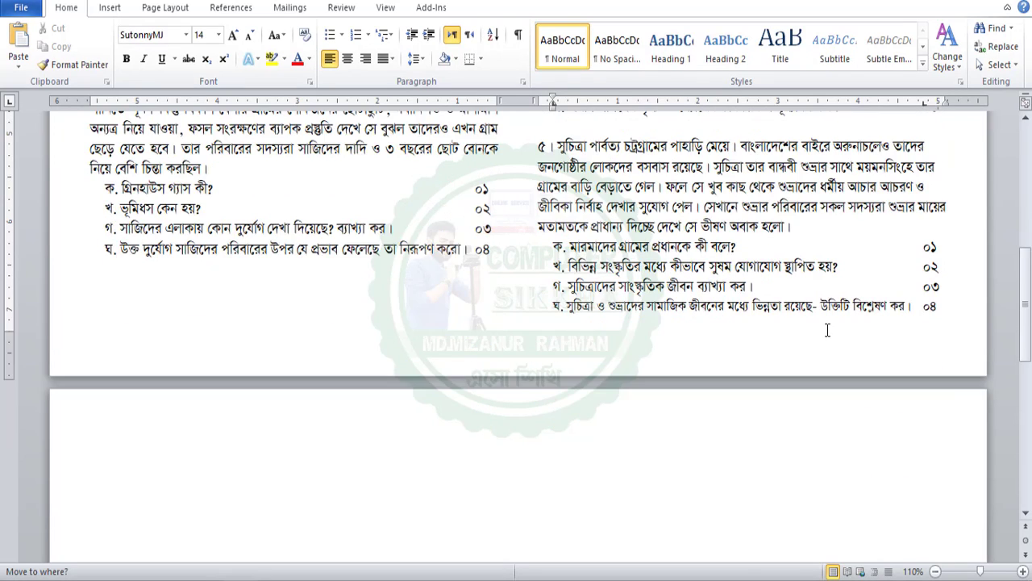
left_click(304, 362)
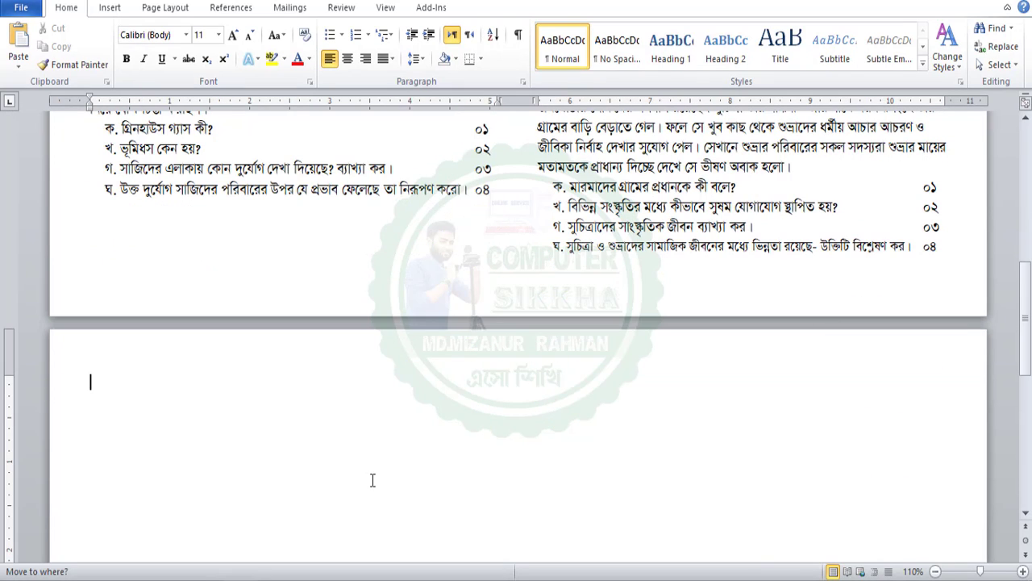
key("BackSpace")
scroll(457, 434, "up", 2)
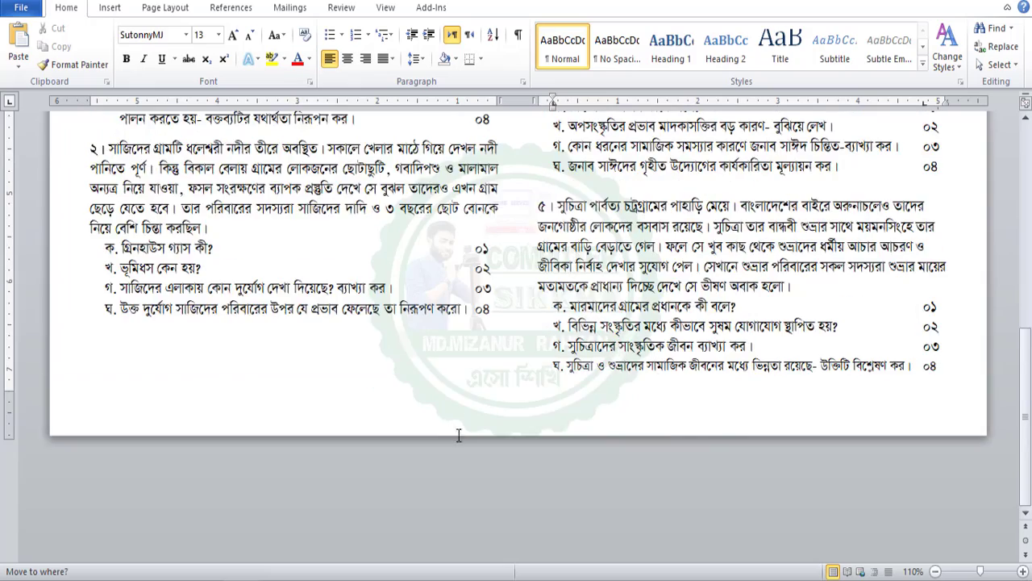
scroll(621, 379, "up", 7)
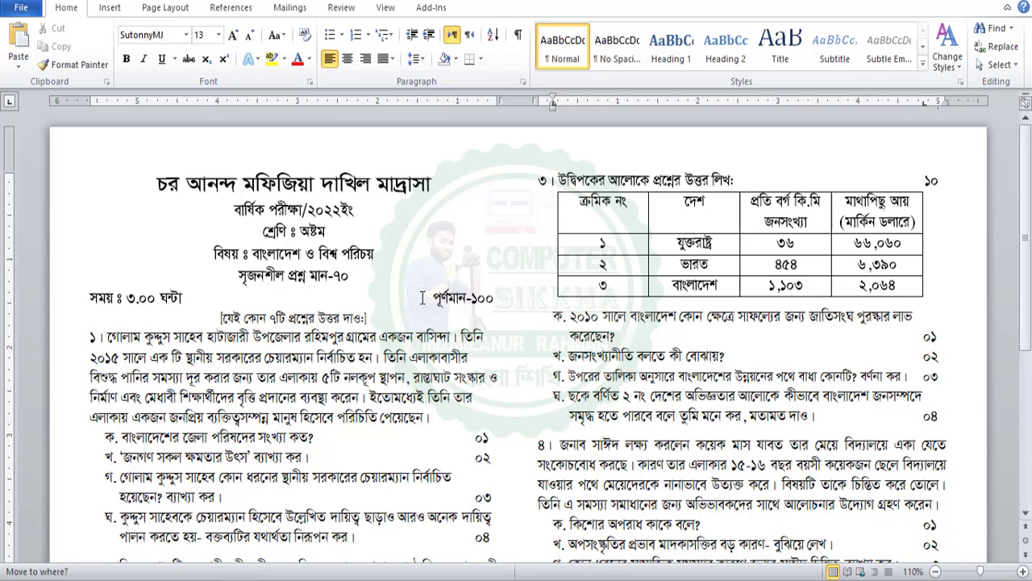
key("Escape")
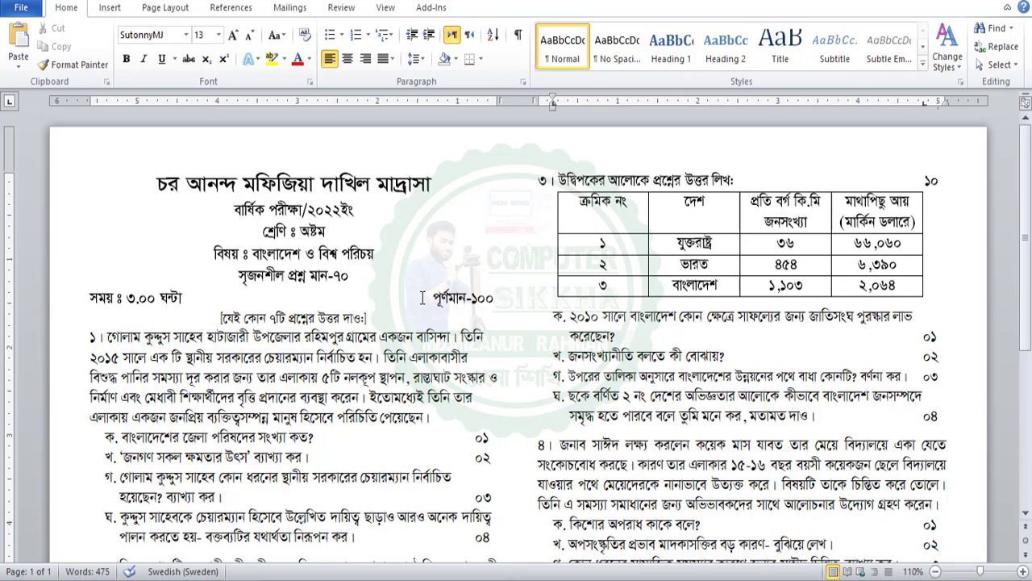